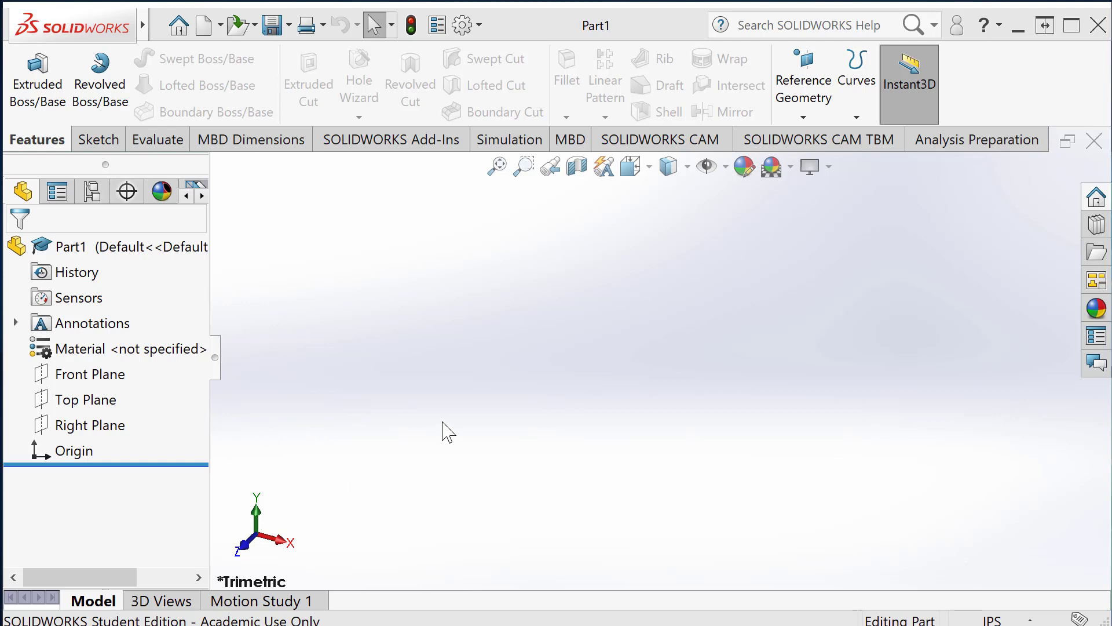
Start Sketch1 on the Front Plane, viewed normal, and look at the line-type options.
left_click(84, 376)
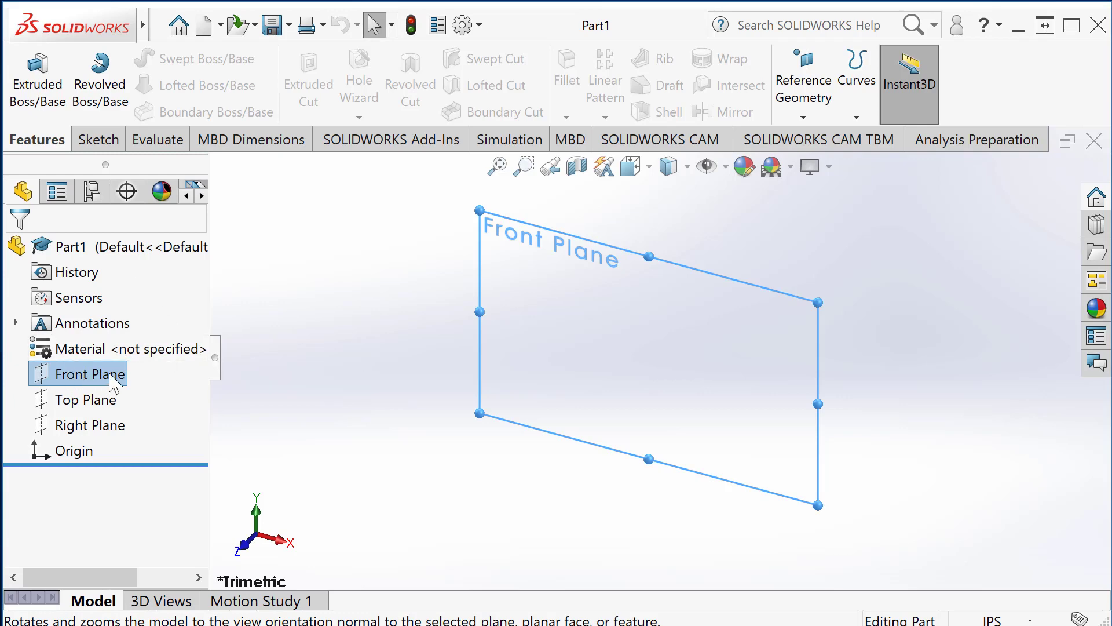
left_click(96, 139)
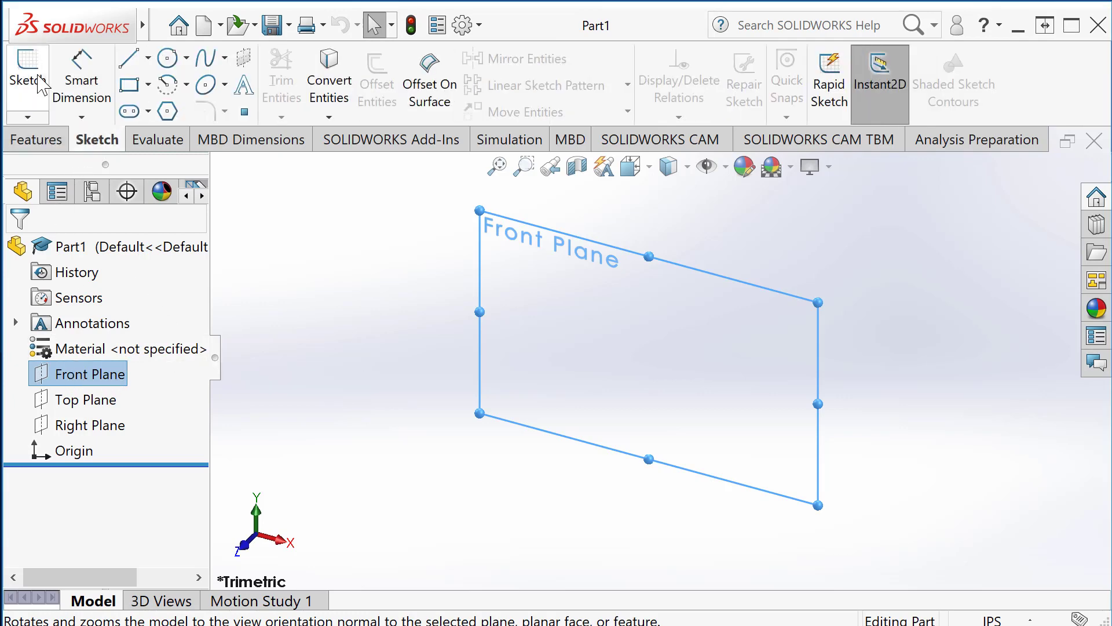
left_click(41, 76)
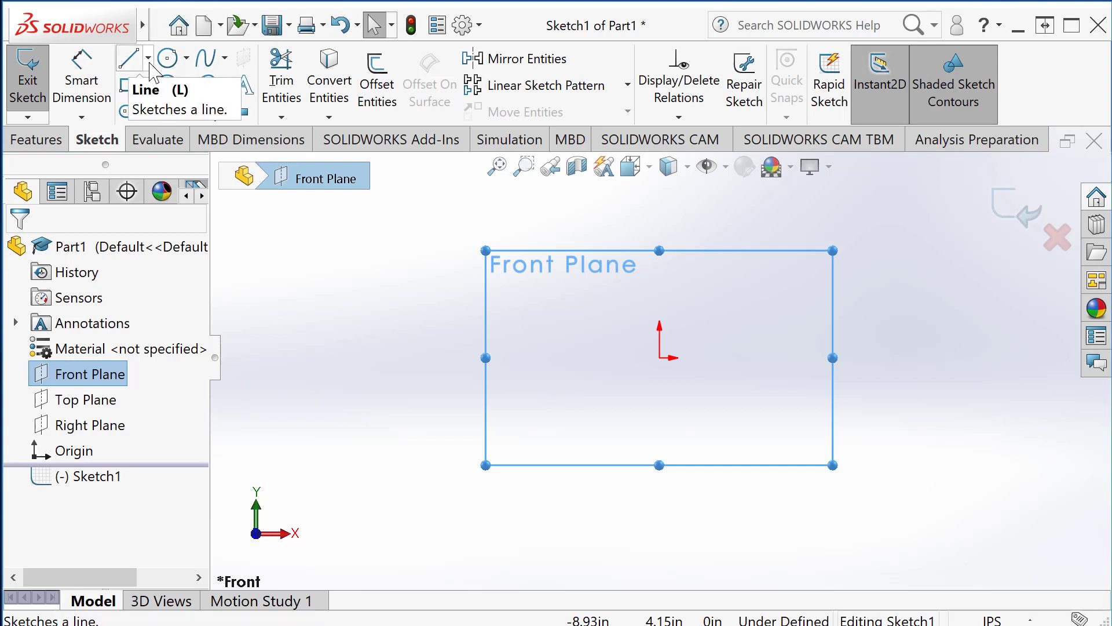
left_click(149, 60)
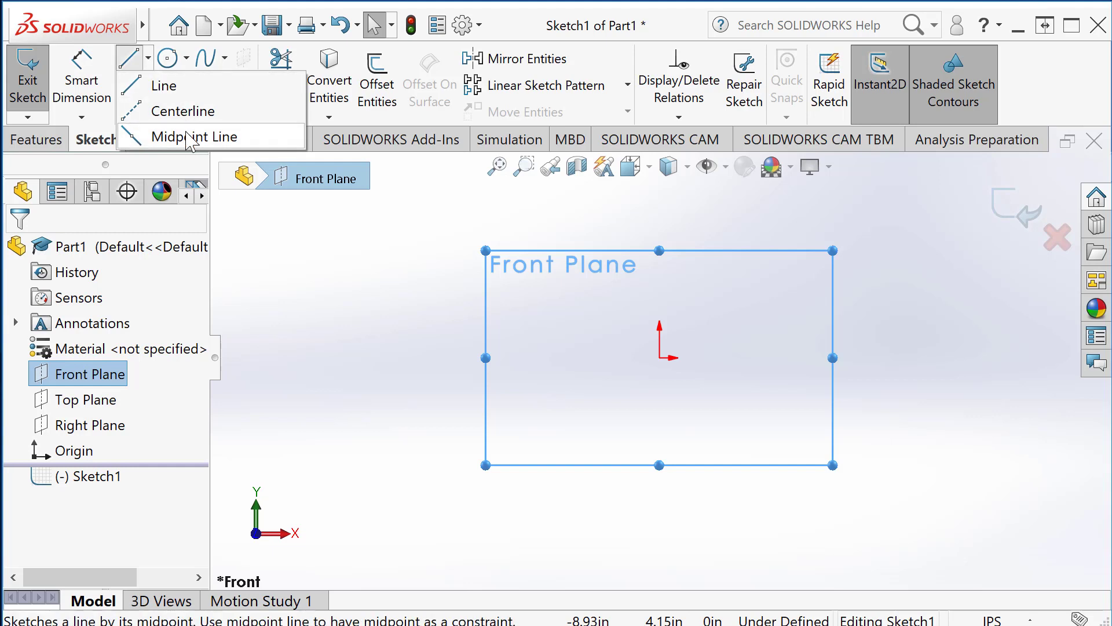
Draw a lone diagonal line upper left of the origin with the Line tool.
left_click(130, 59)
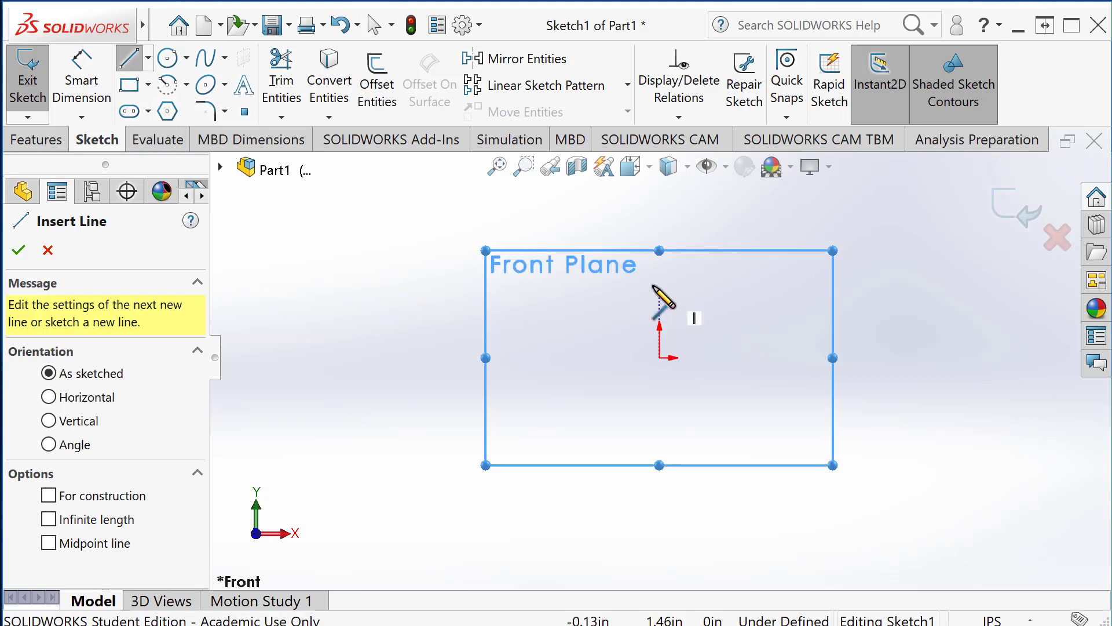
scroll(740, 347, "up", 1)
scroll(728, 362, "down", 5)
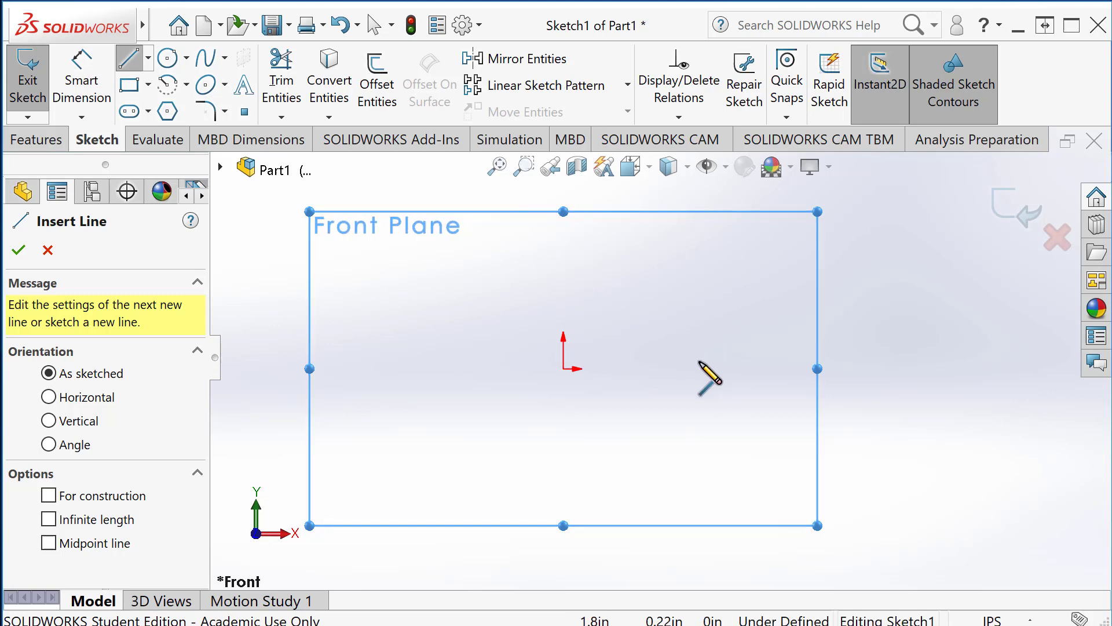
key("Escape")
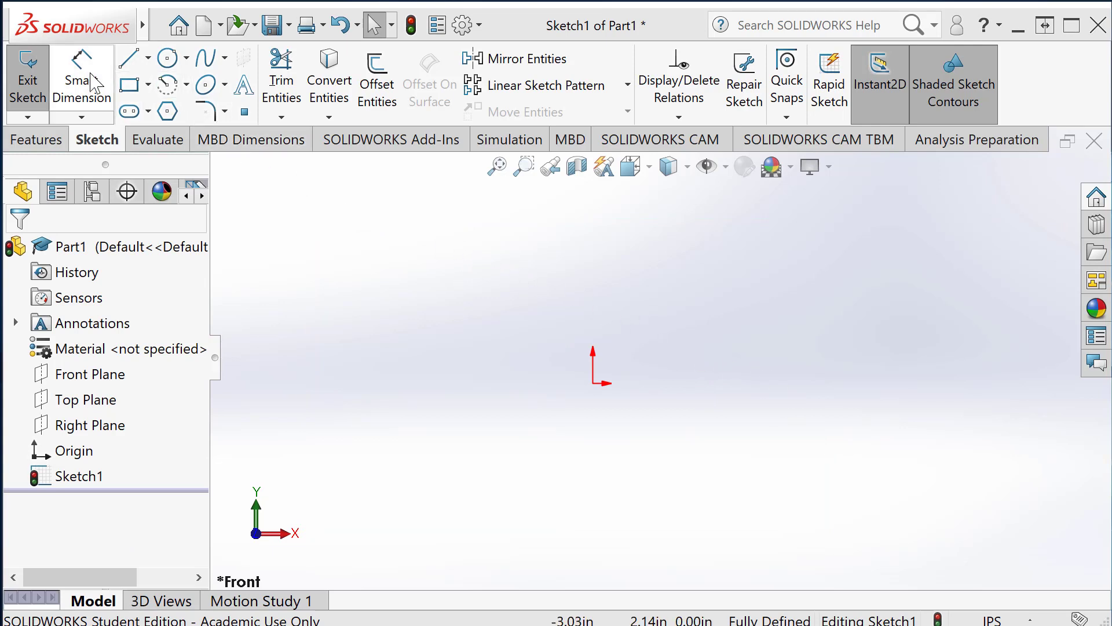
left_click(130, 60)
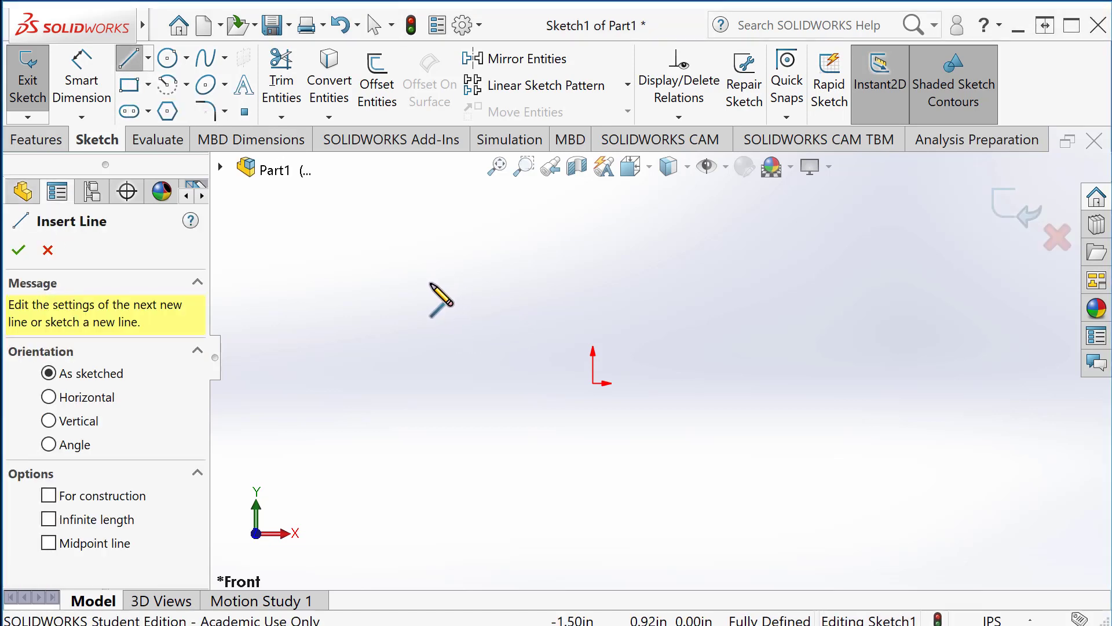
left_click_drag(431, 283, 517, 411)
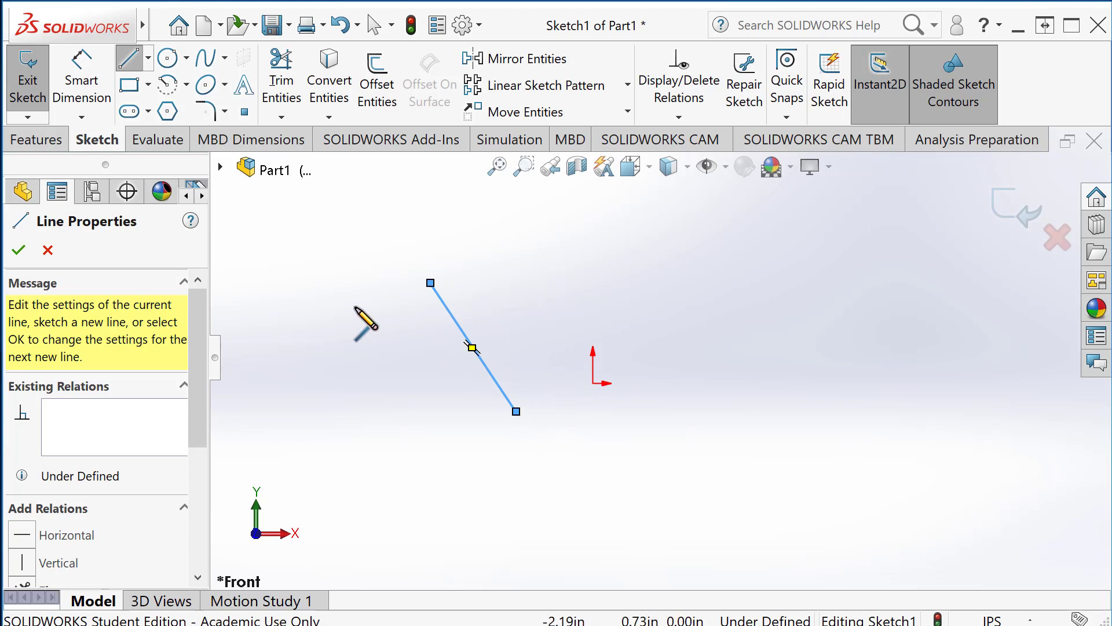
Draw a two-segment corner right of the origin: vertical down, then angled out right.
left_click(685, 287)
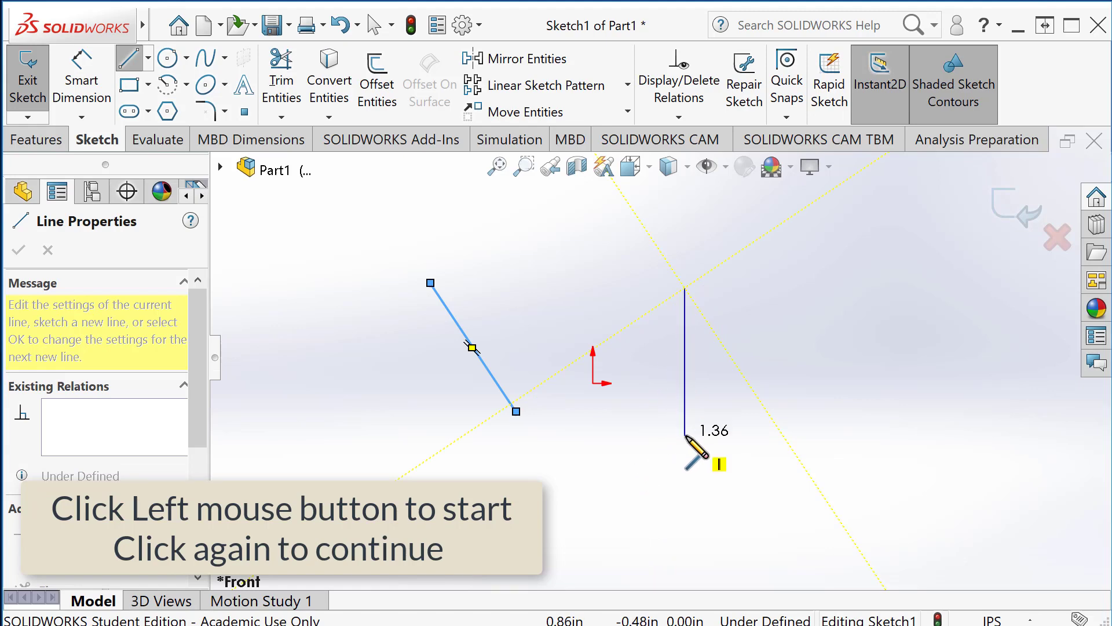
left_click(686, 436)
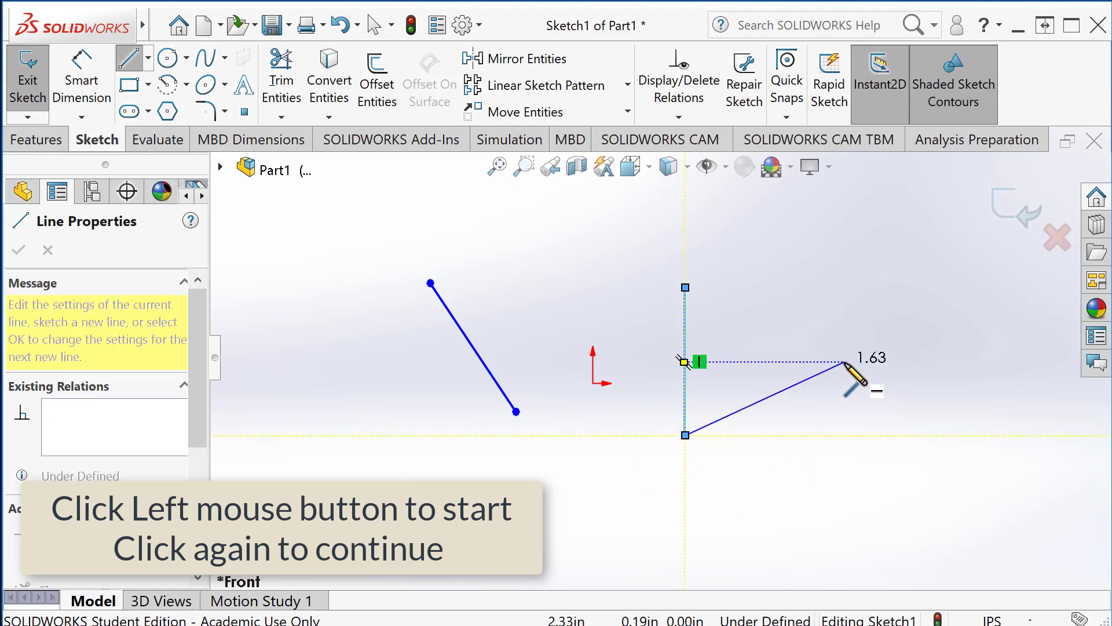
left_click(844, 363)
key("Escape")
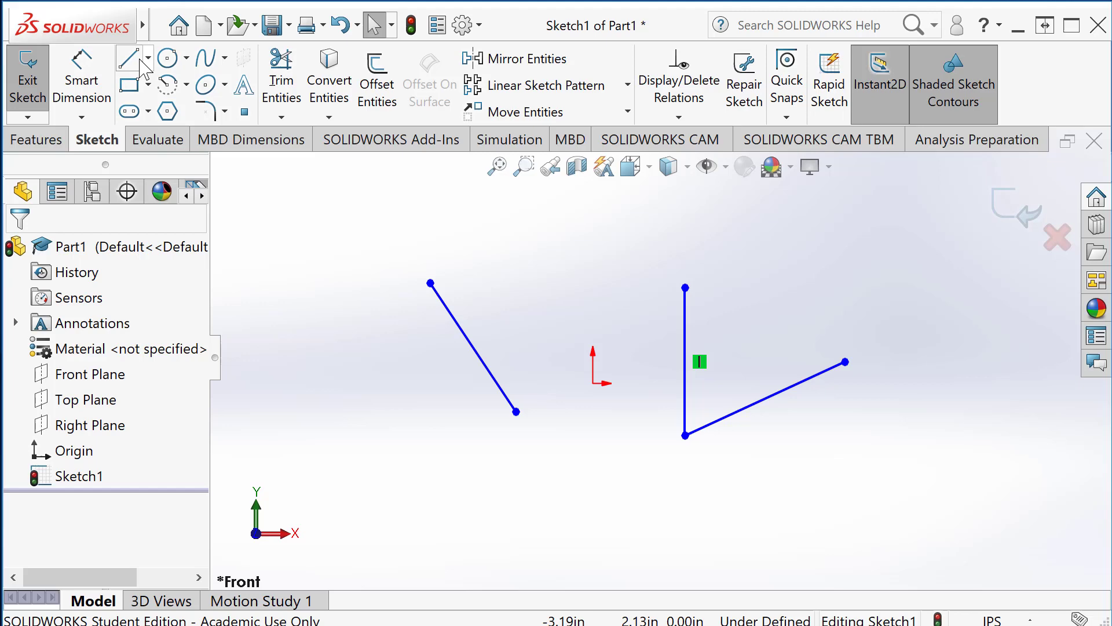
Draw a three-segment open line chain at the upper left, stepping down and right.
left_click(333, 283)
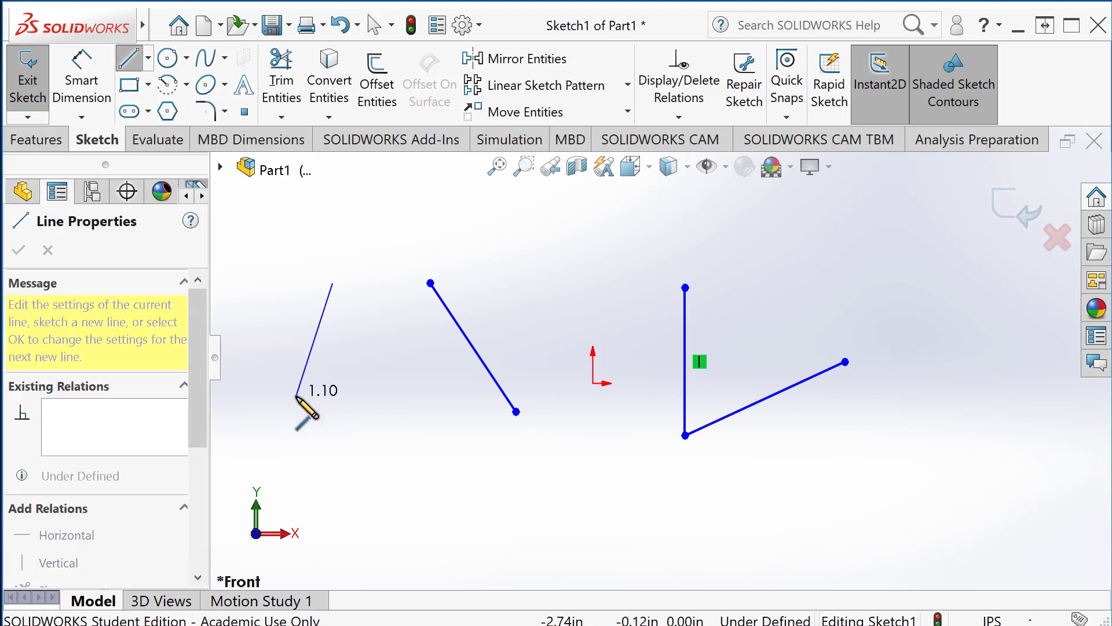
left_click(296, 396)
left_click(384, 450)
left_click(486, 465)
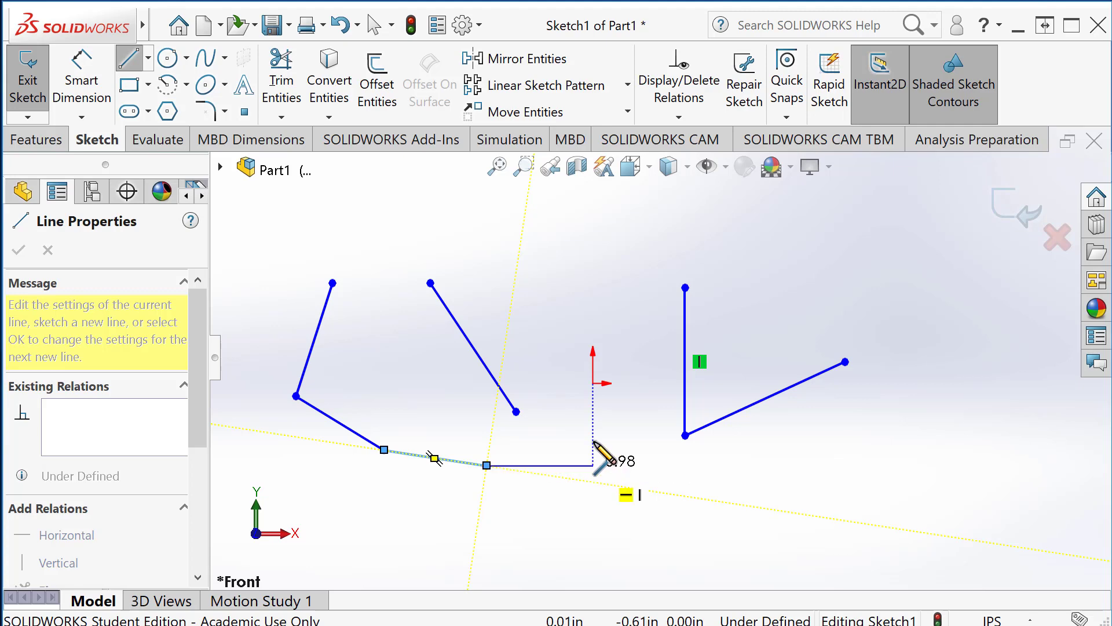
key("Escape")
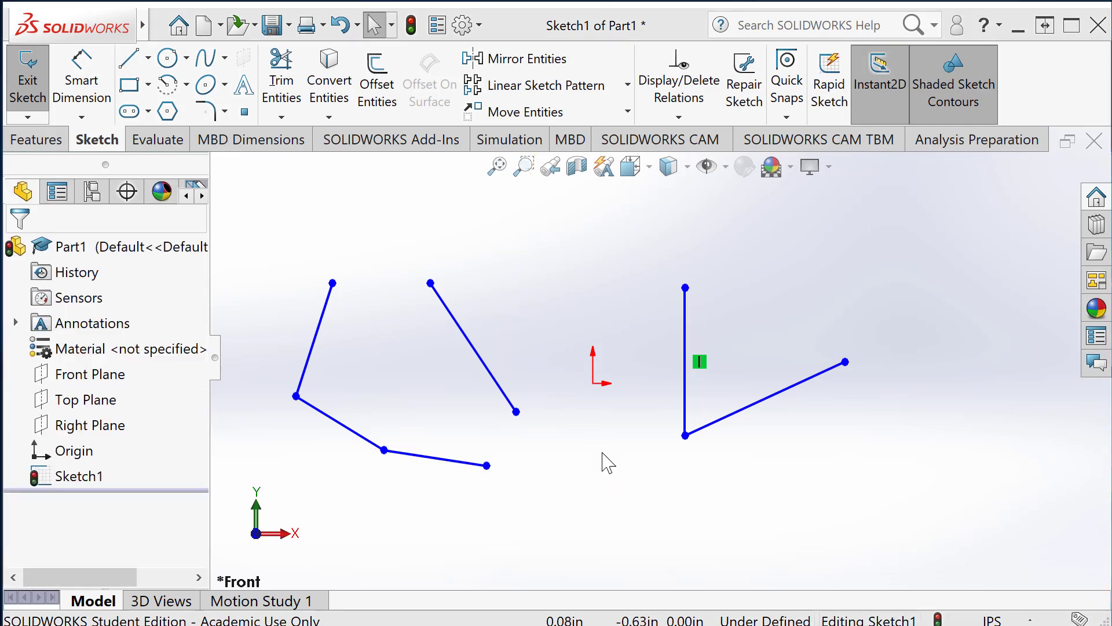
Delete the diagonal line and a left-chain segment, then box-select and delete all remaining lines.
left_click(485, 366)
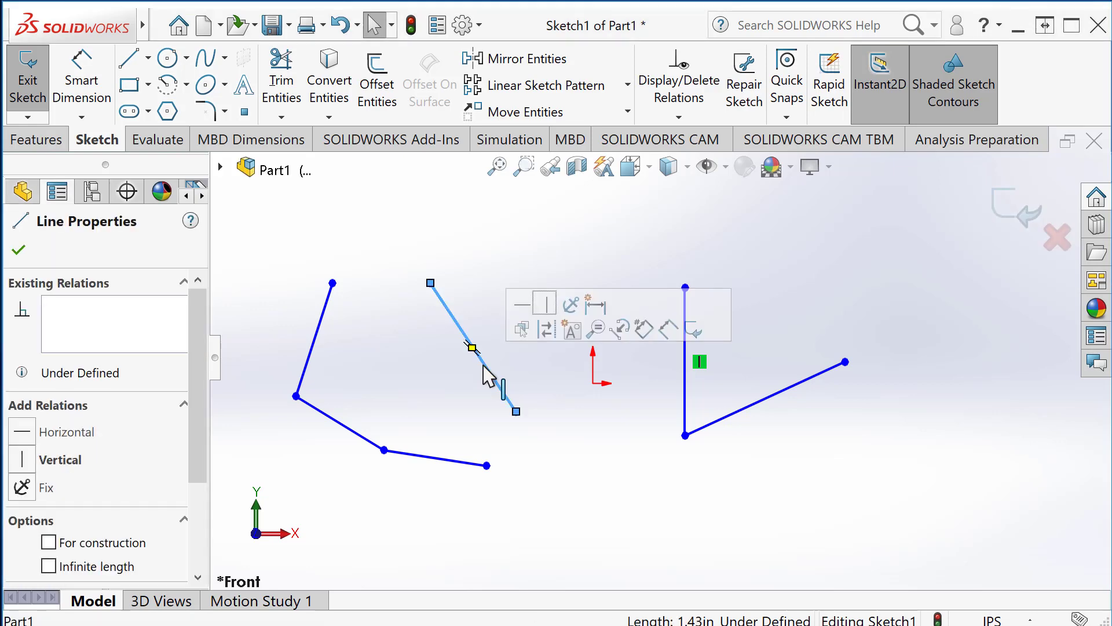
right_click(438, 293)
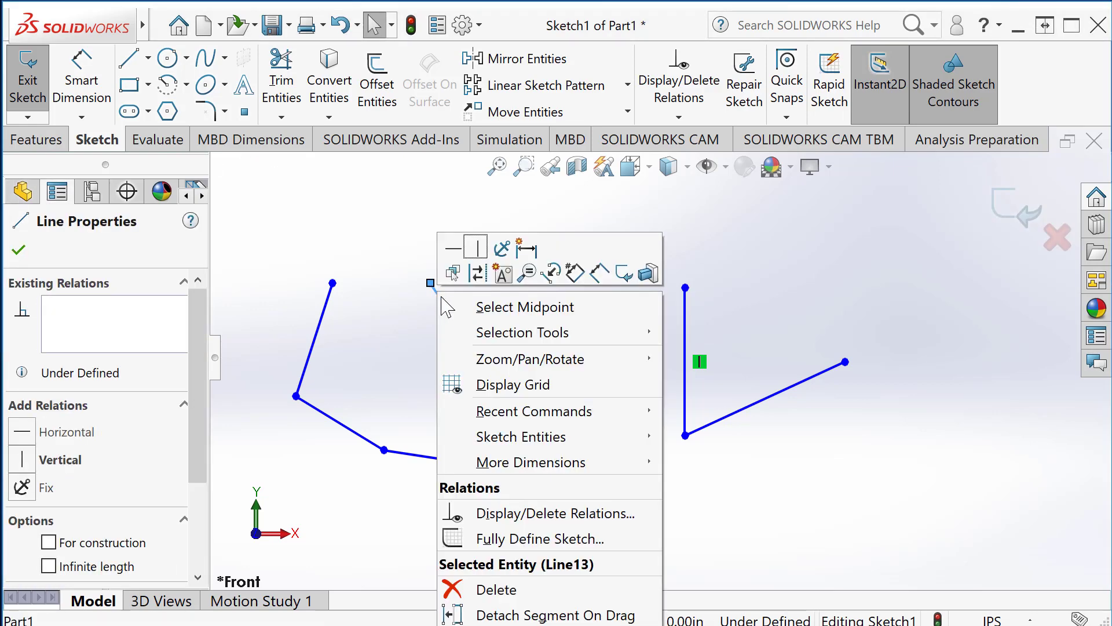
left_click(497, 590)
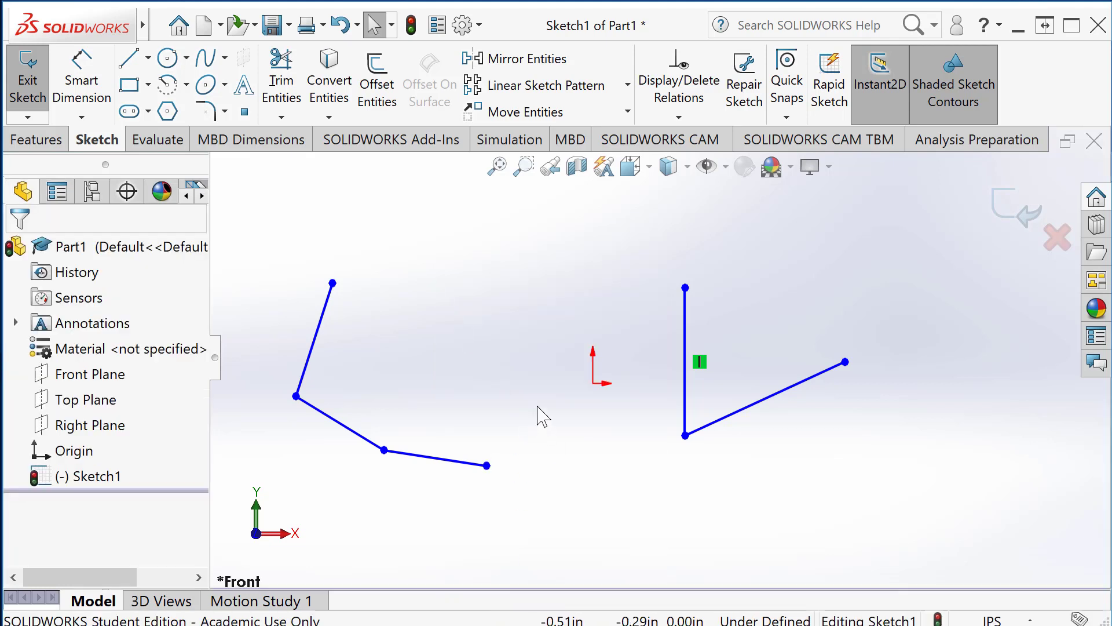
left_click(326, 306)
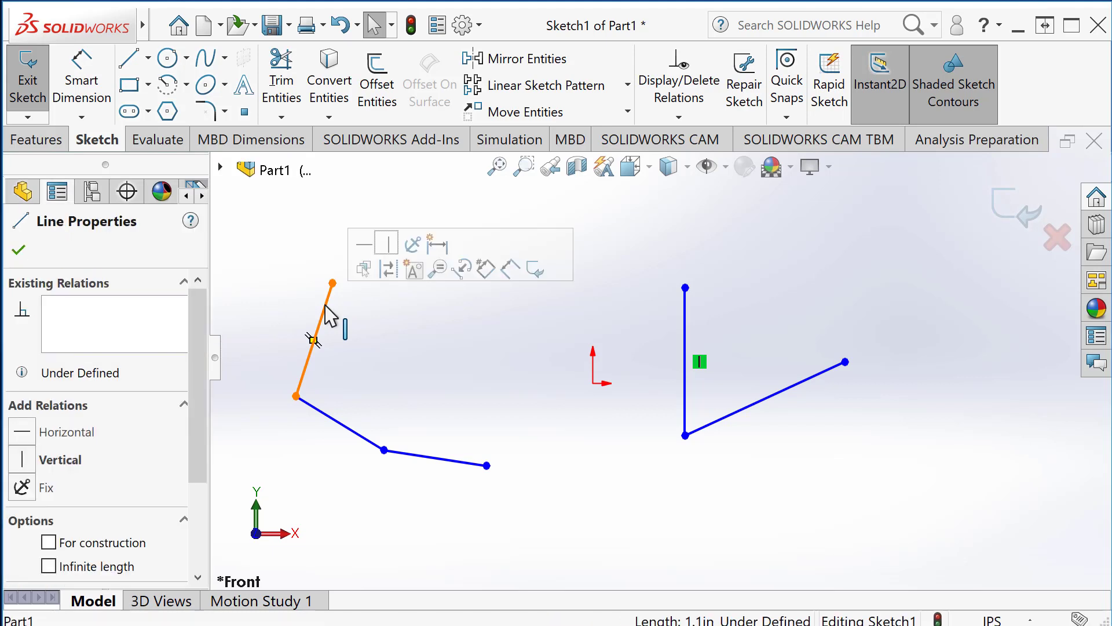
key("Delete")
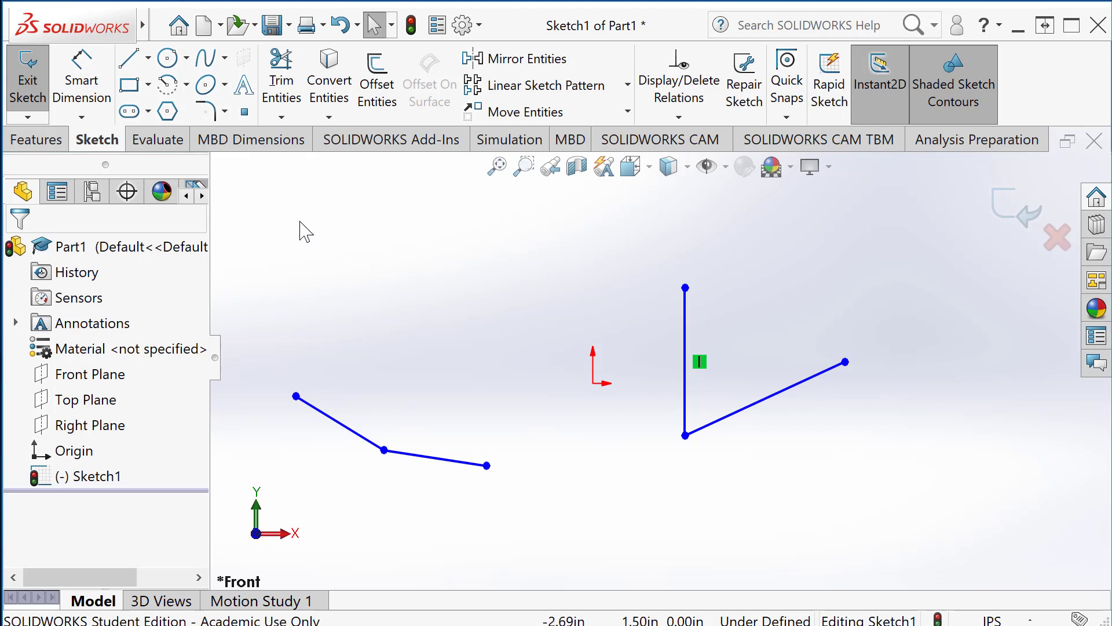
mouse_move(270, 220)
left_mouse_down()
mouse_move(524, 354)
mouse_move(917, 515)
left_mouse_up()
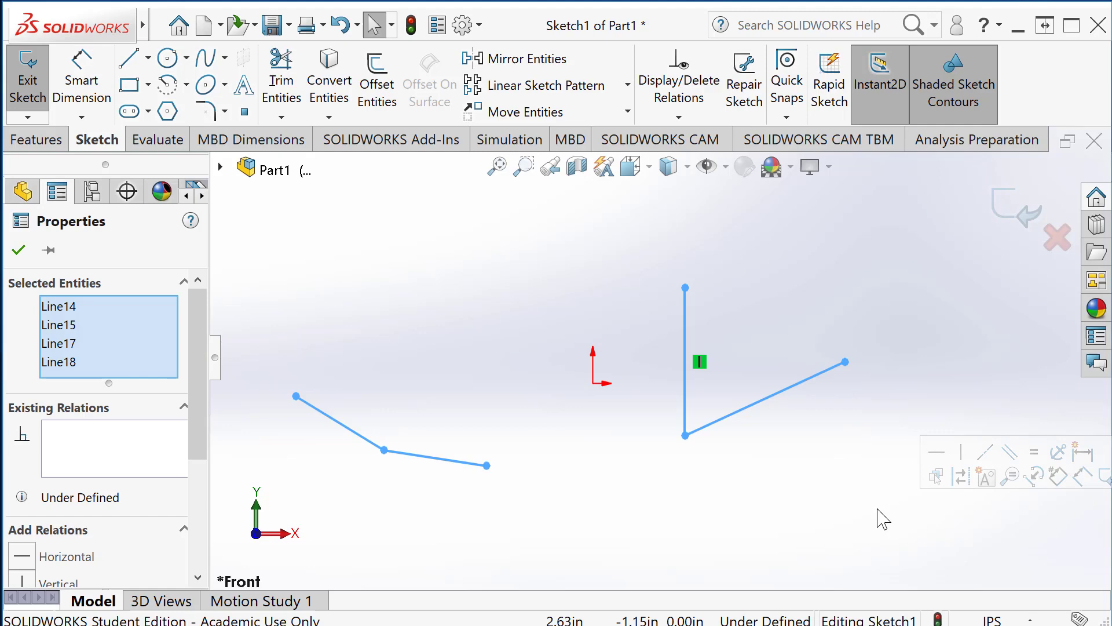
key("Delete")
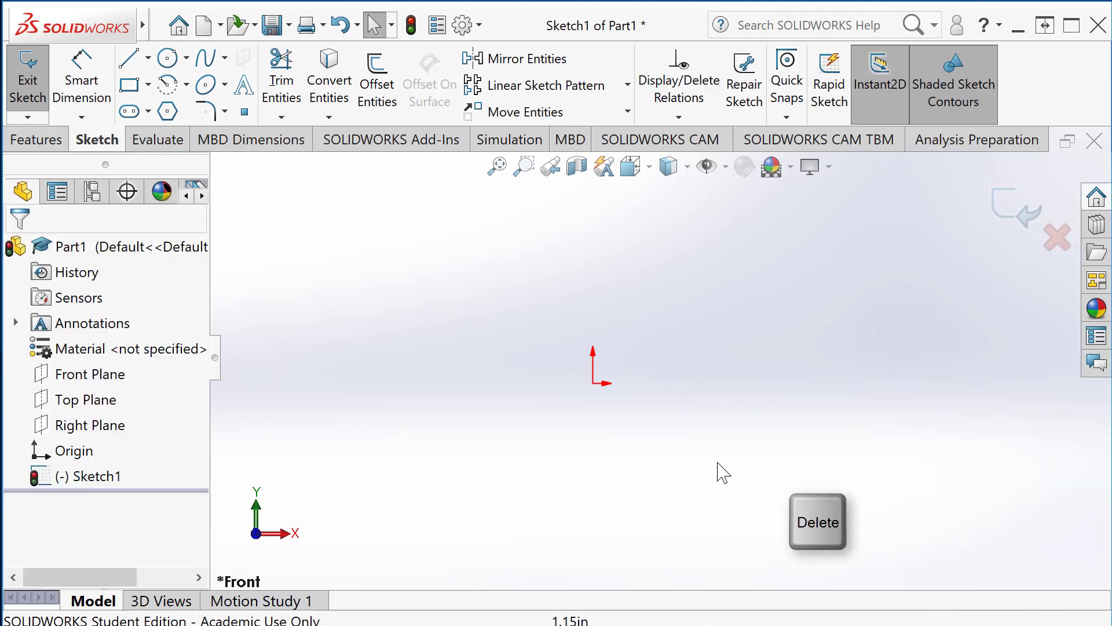
Draw a three-segment chain right of the origin, second segment perpendicular to the first, third going up.
key("l")
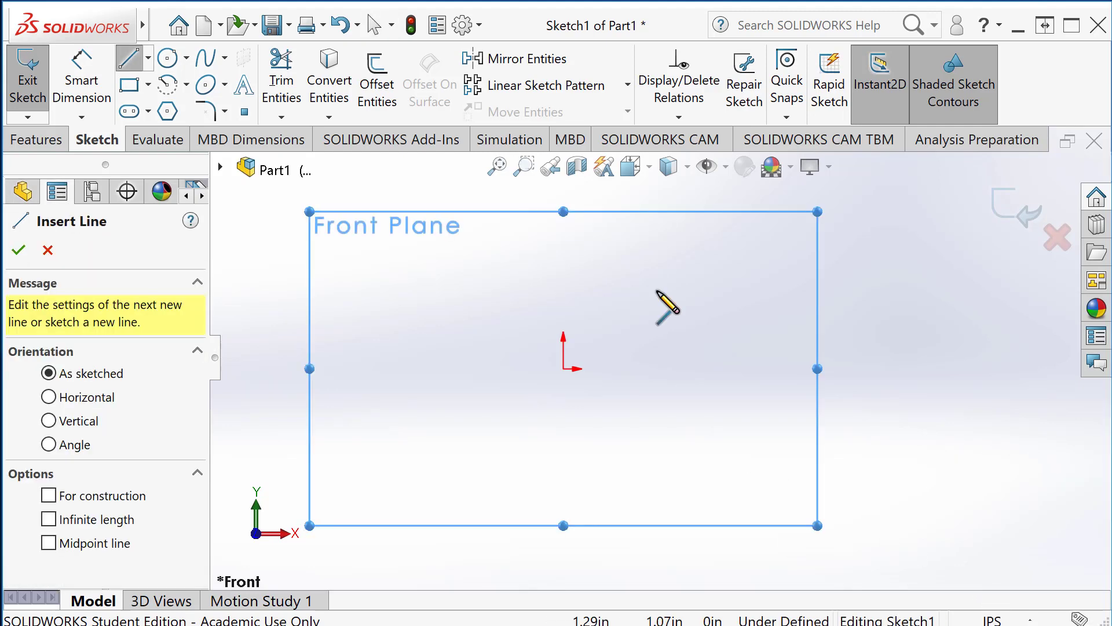
left_click(657, 290)
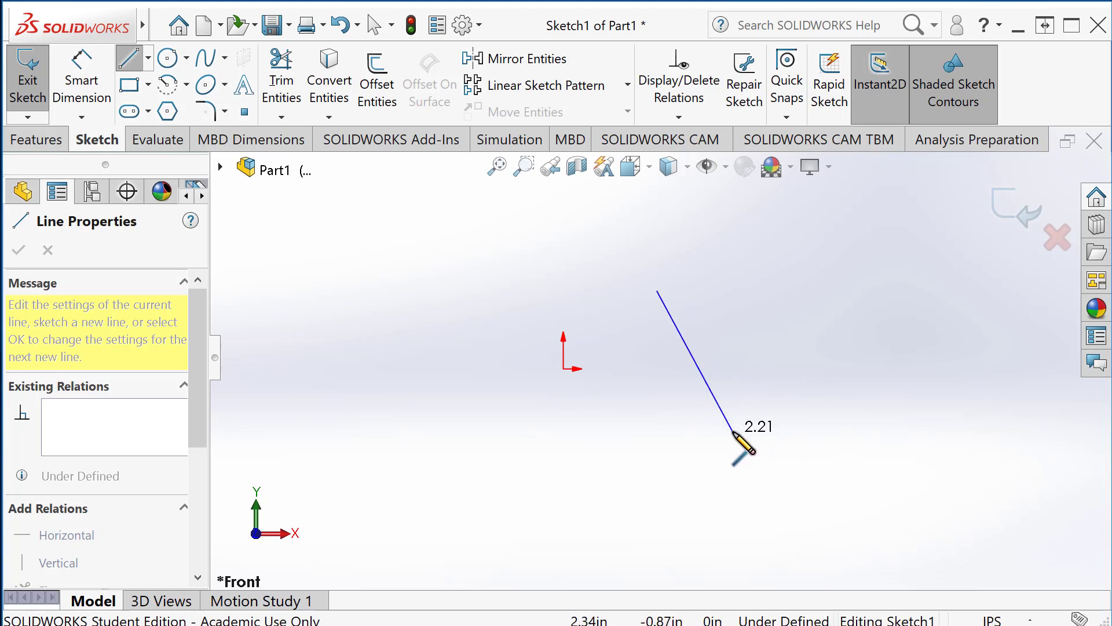
left_click(732, 432)
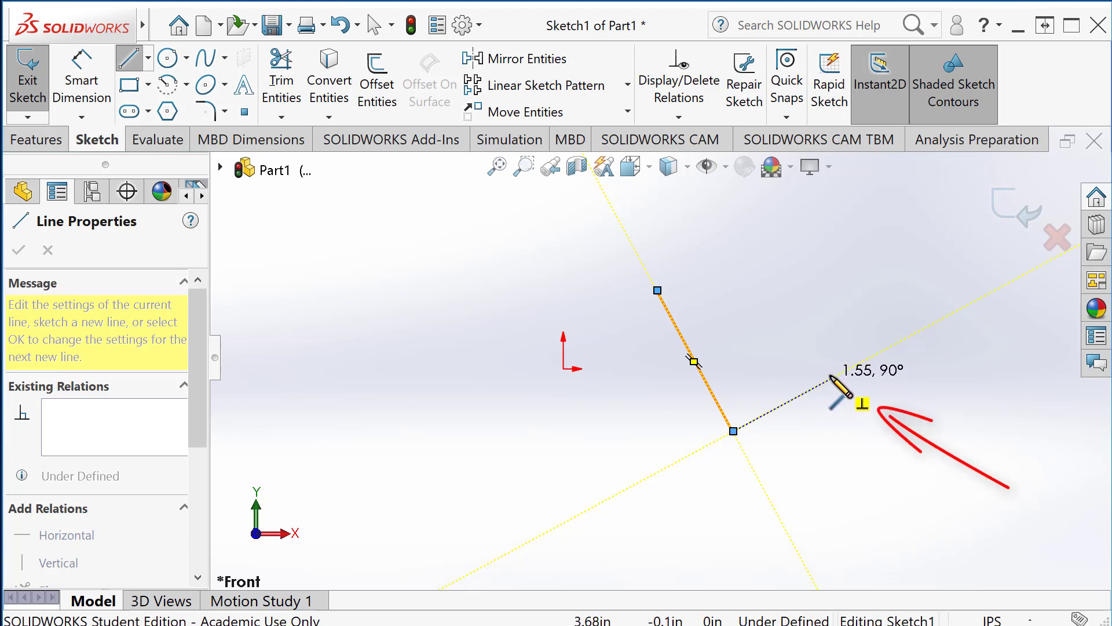
left_click(831, 377)
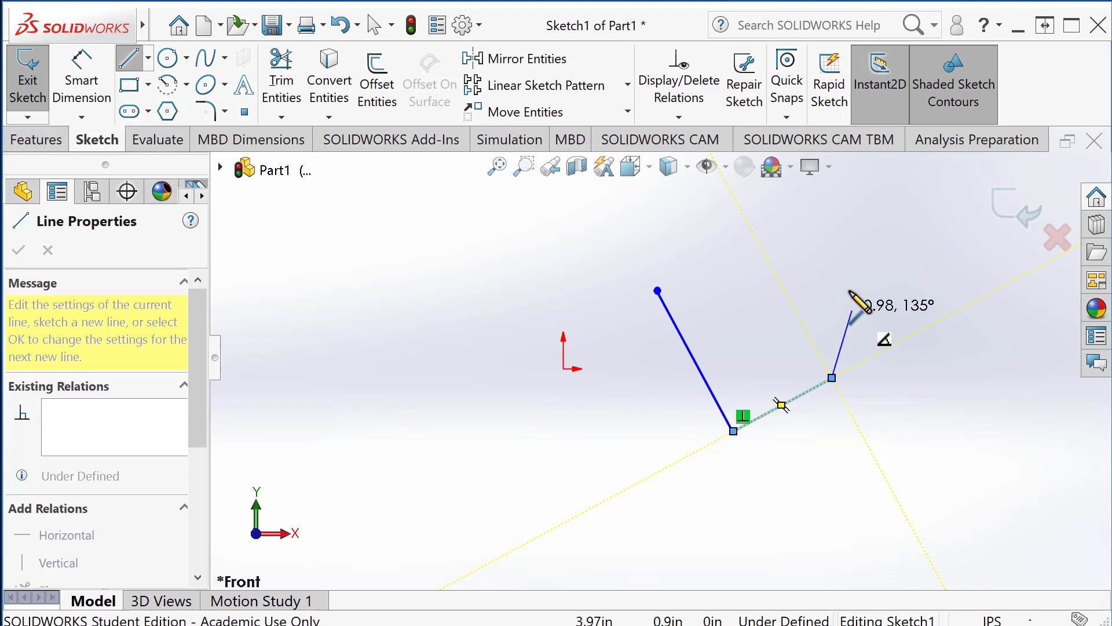
left_click(820, 279)
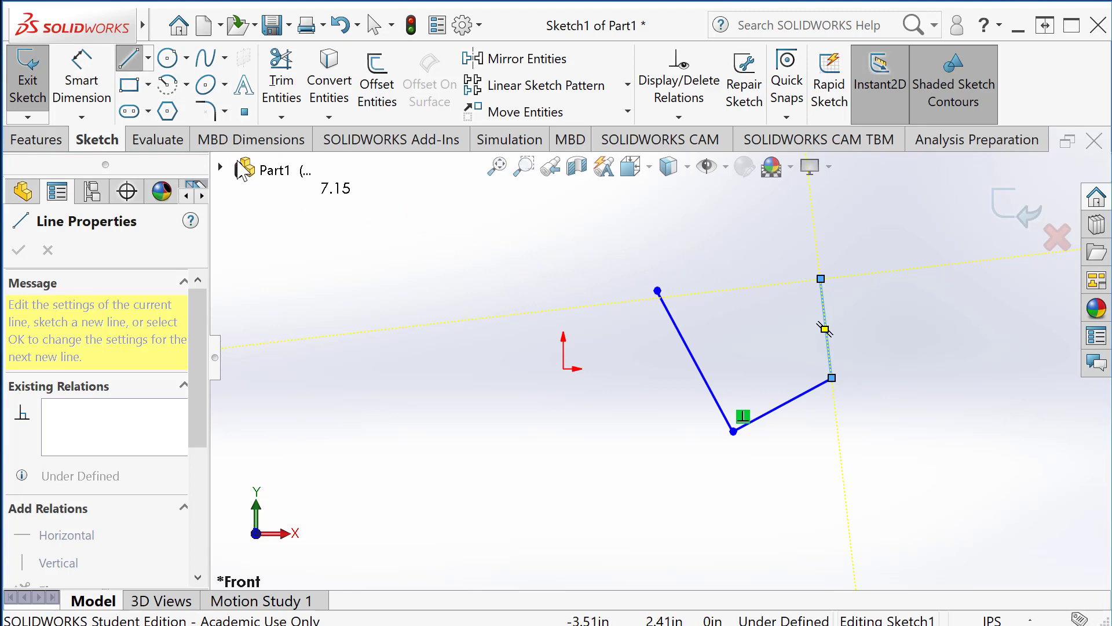
Draw a single slanted line left of the origin.
left_click(134, 62)
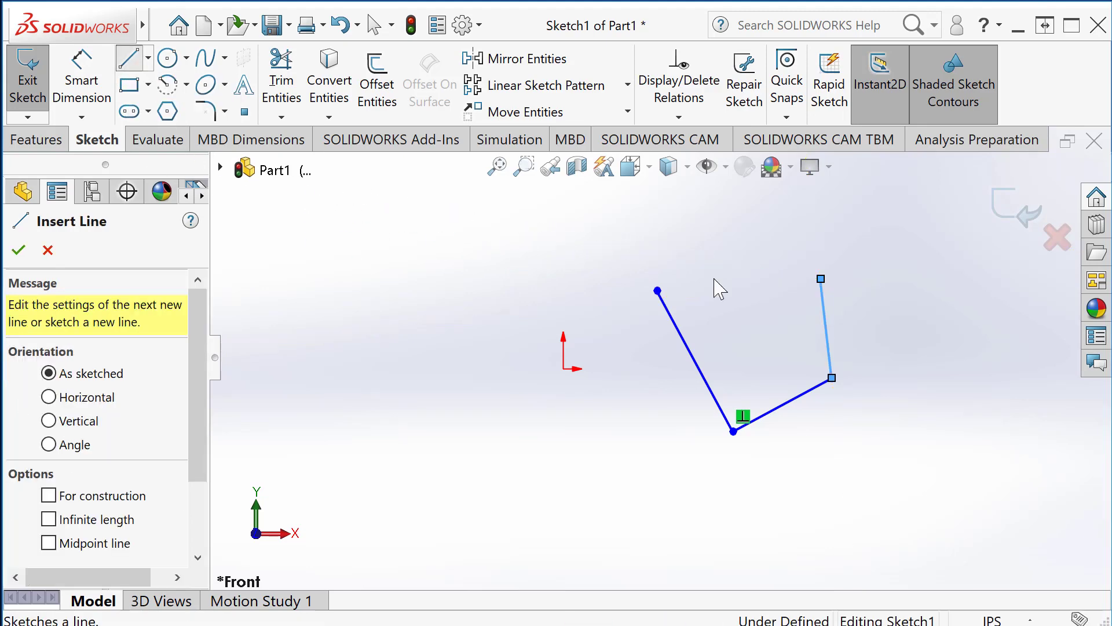
key("Escape")
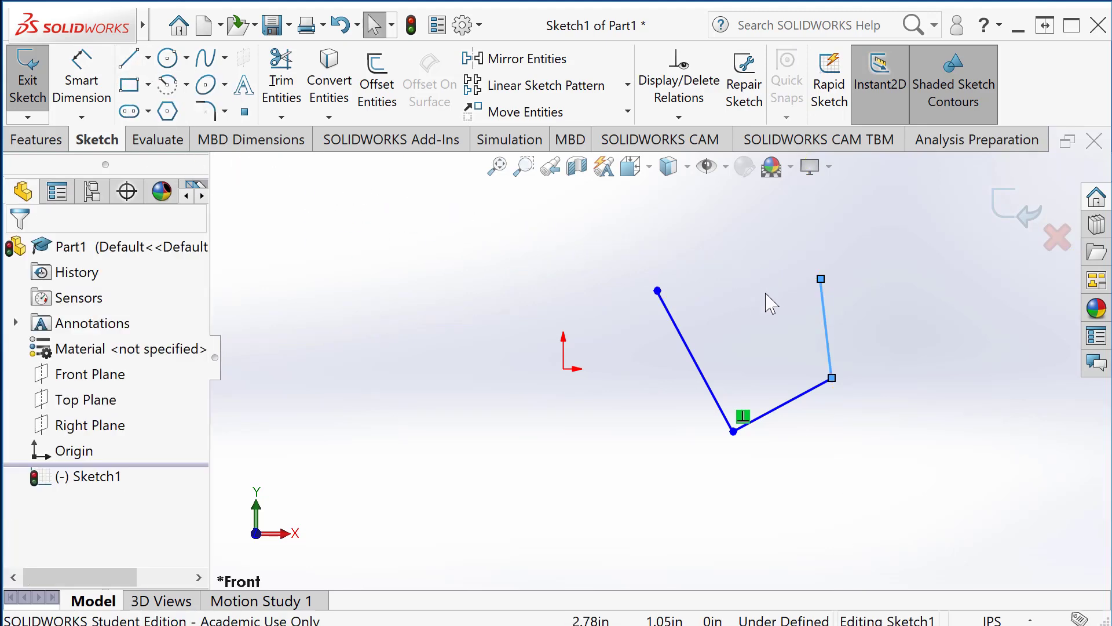
left_click(133, 62)
left_click_drag(468, 279, 419, 377)
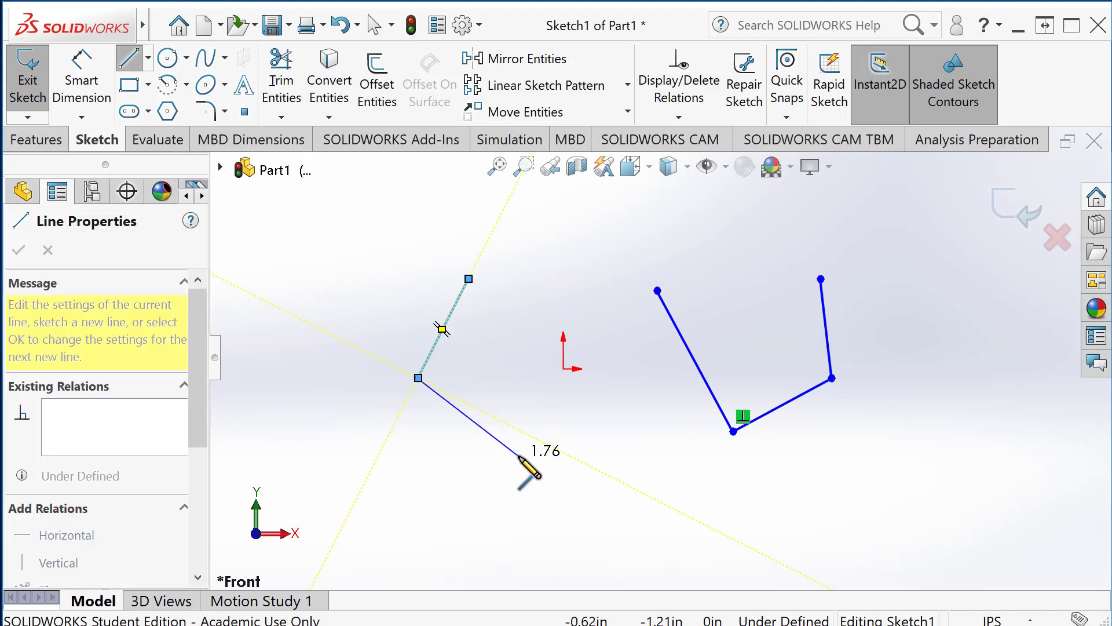
key("Escape")
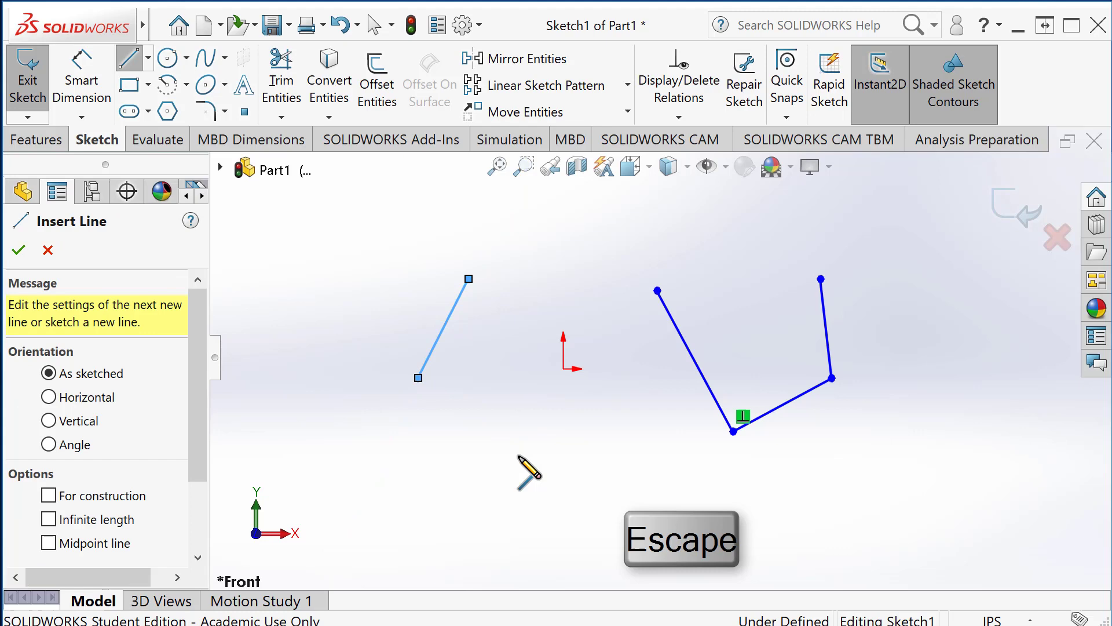
key("Escape")
Draw a shallow two-segment V chain below the origin, running to the right.
left_click(129, 58)
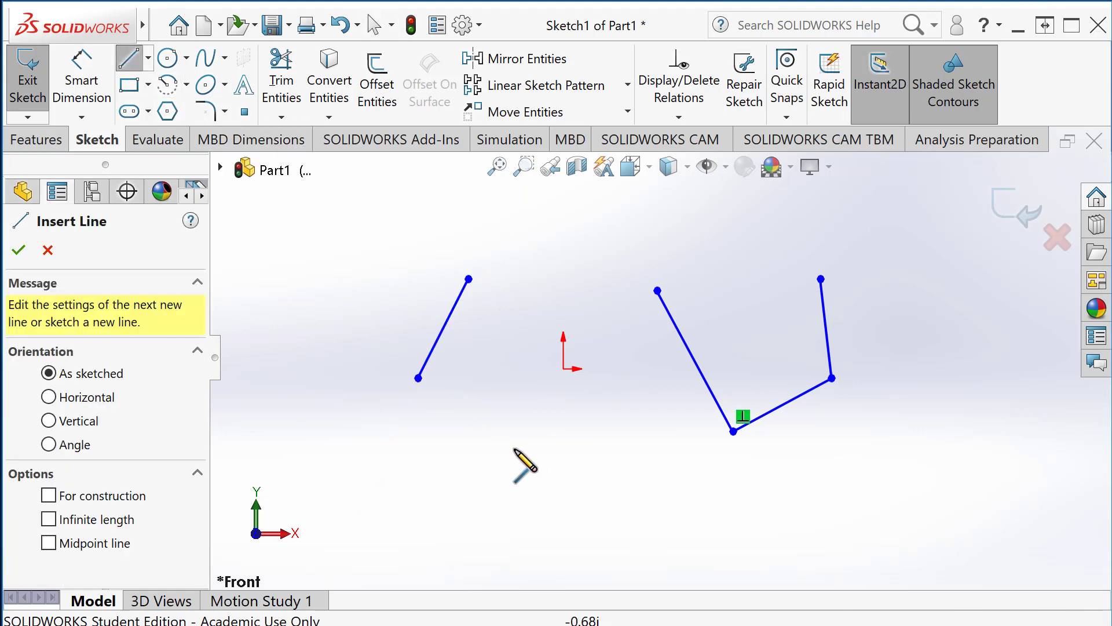
left_click(515, 448)
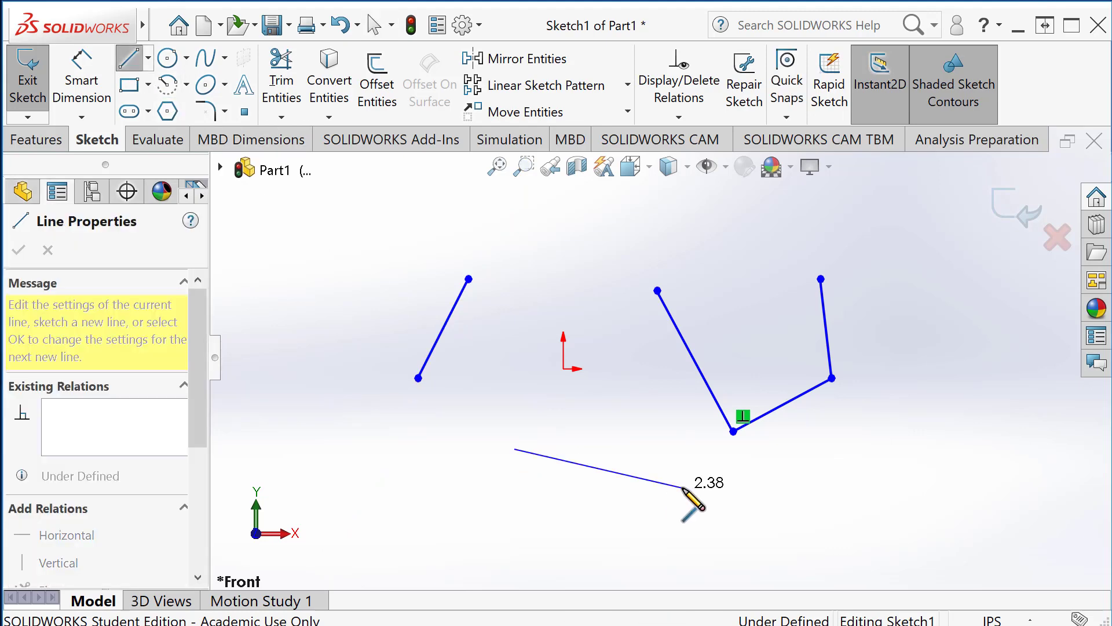
left_click(683, 487)
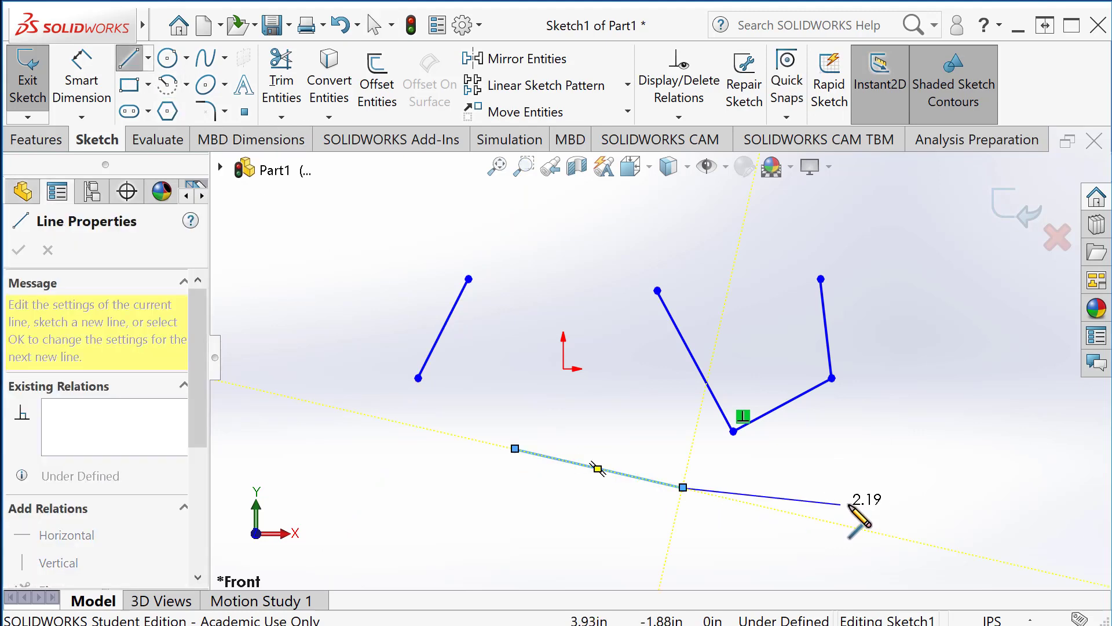
left_click(844, 463)
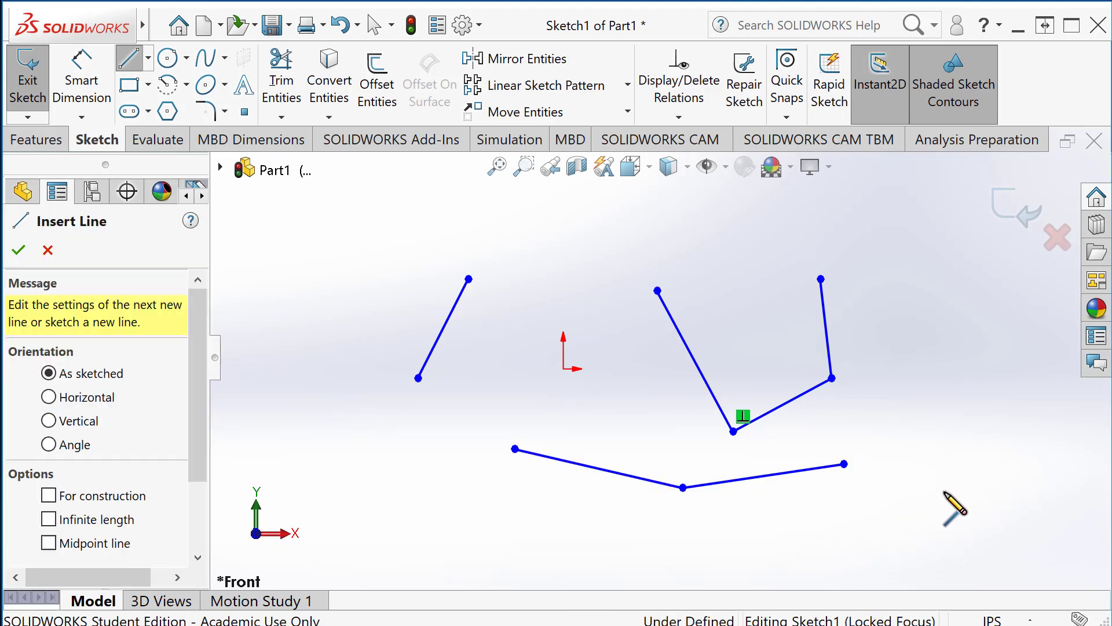
Add two short slanted lines at the lower left, near the origin.
left_click(272, 415)
left_click(387, 467)
left_click(461, 482)
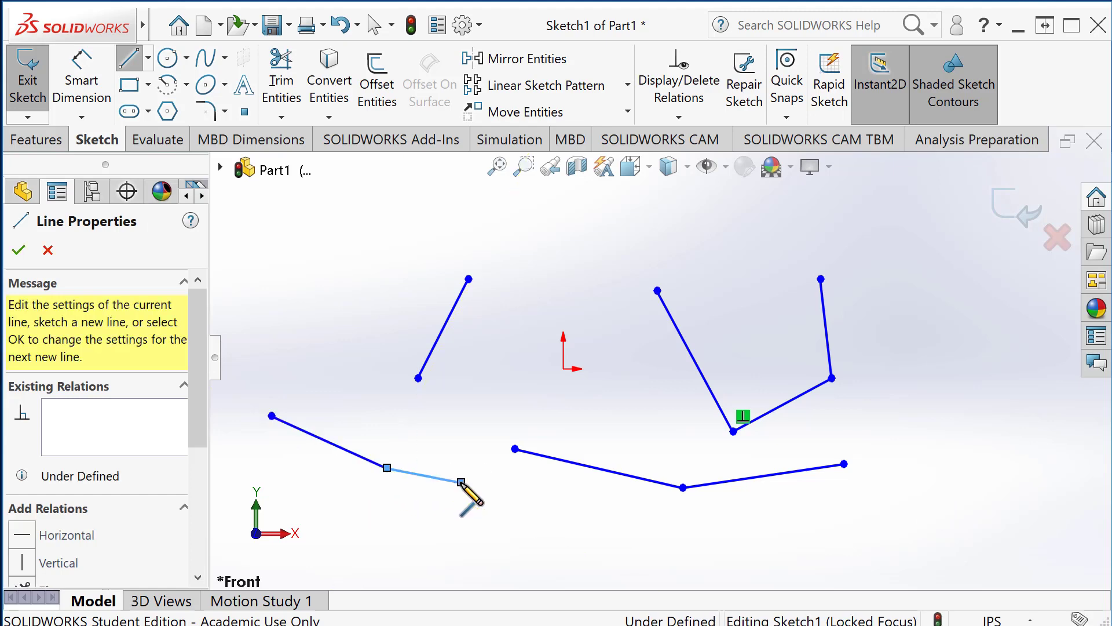
key("Escape")
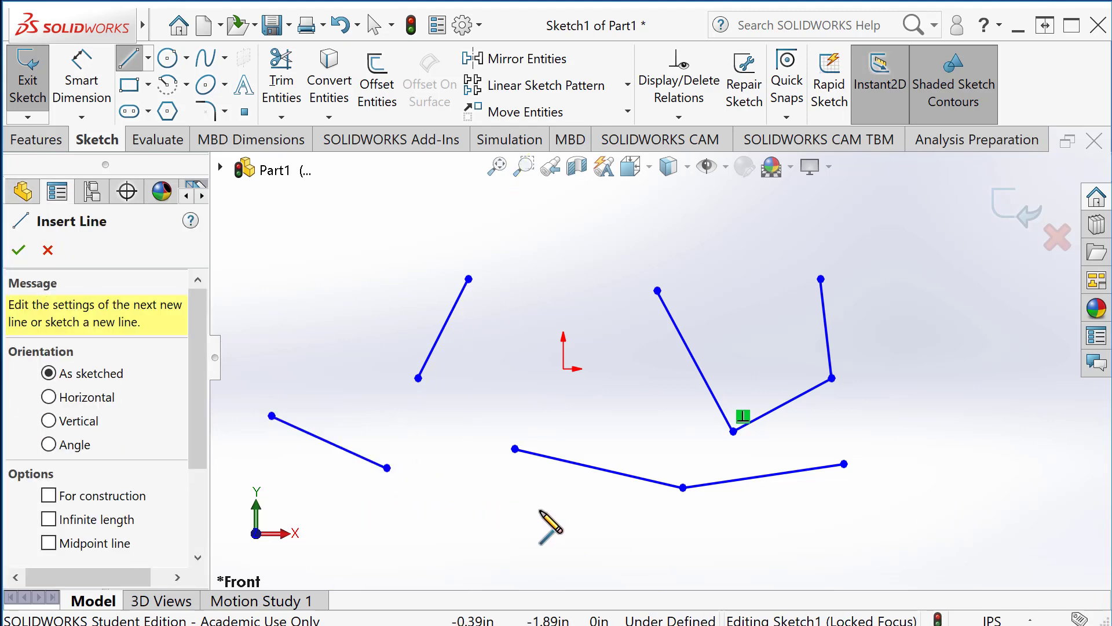
left_click(435, 419)
left_click(520, 383)
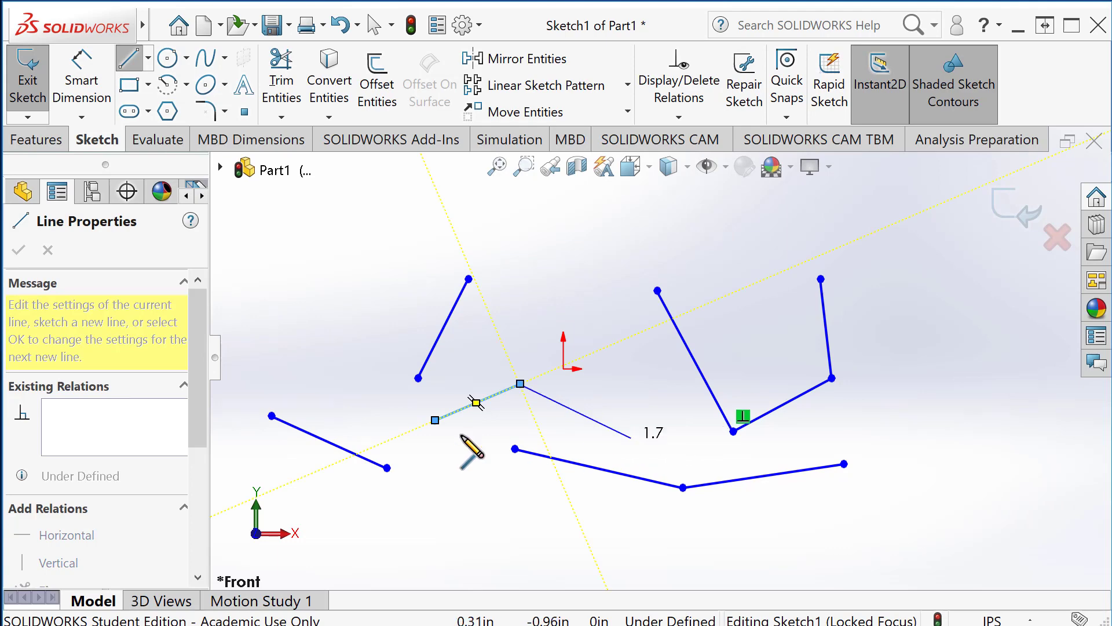
key("Escape")
key("Escape")
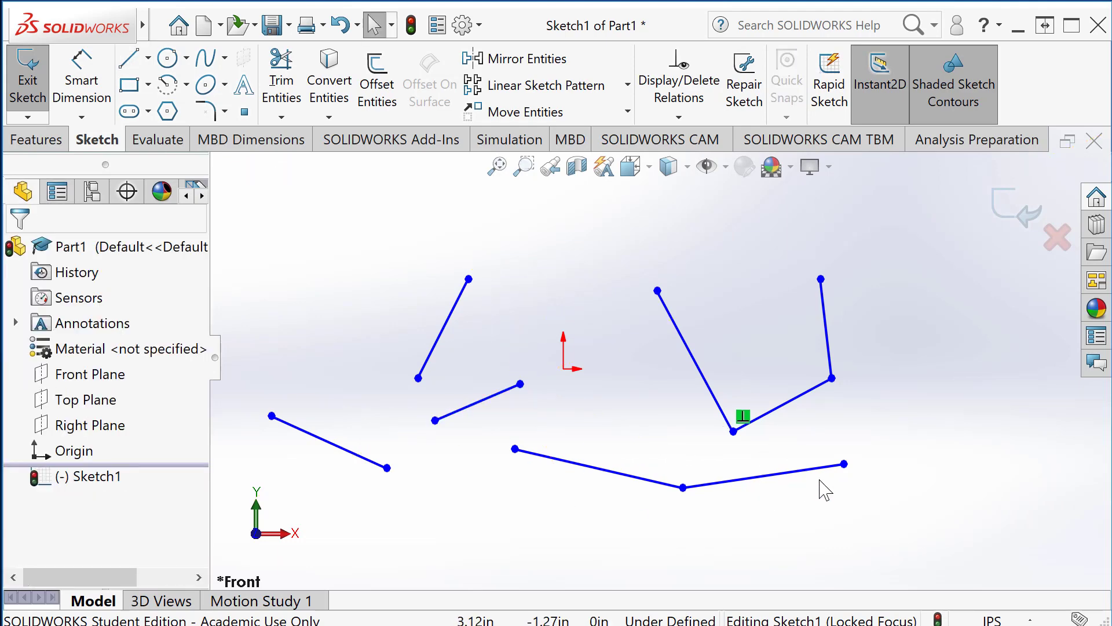
Draw a horizontal centerline above the existing sketch lines using the Centerline tool.
left_click(148, 58)
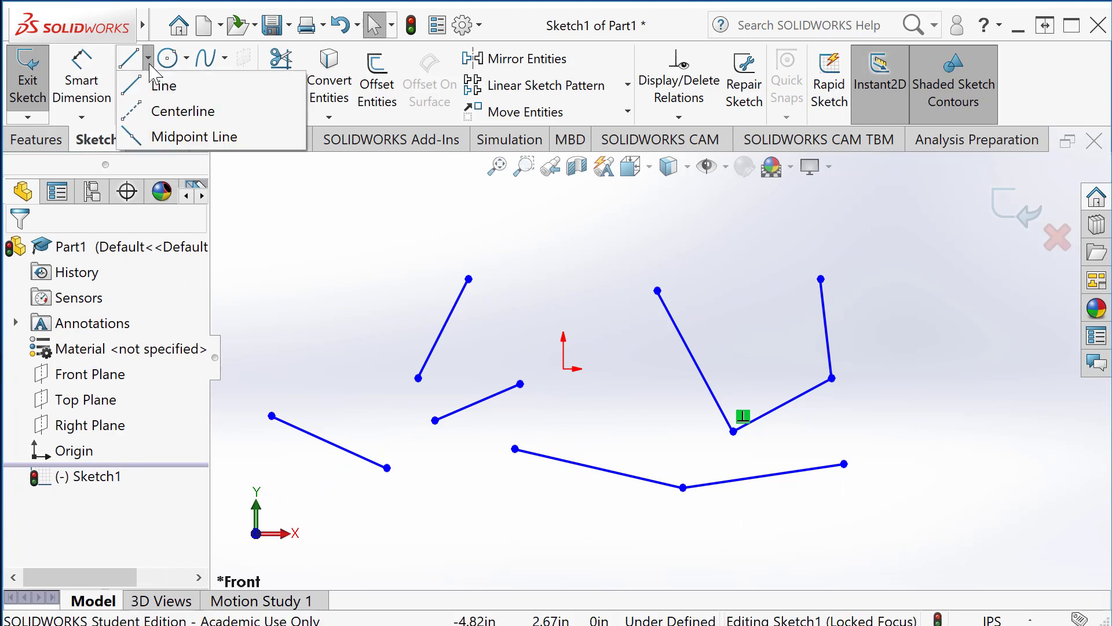
left_click(175, 116)
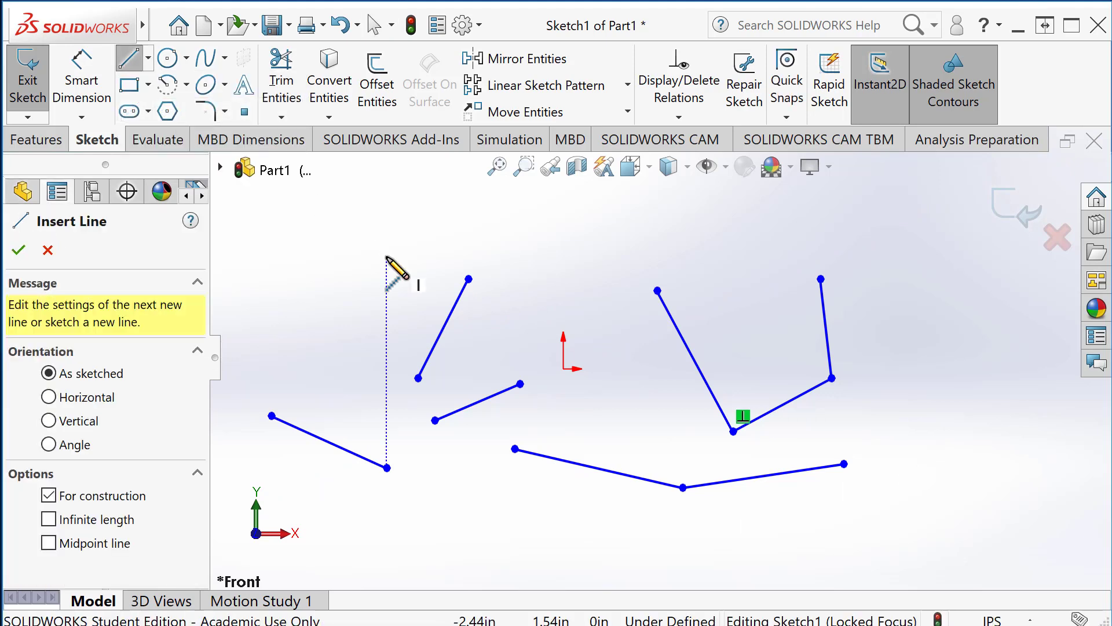
left_click(387, 256)
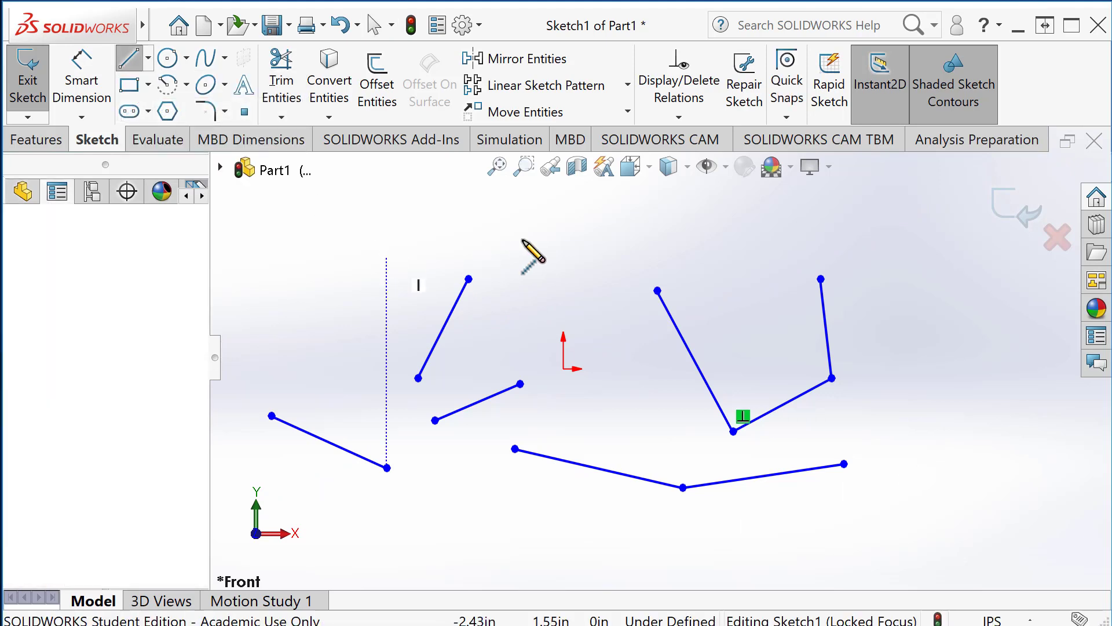
left_click(622, 256)
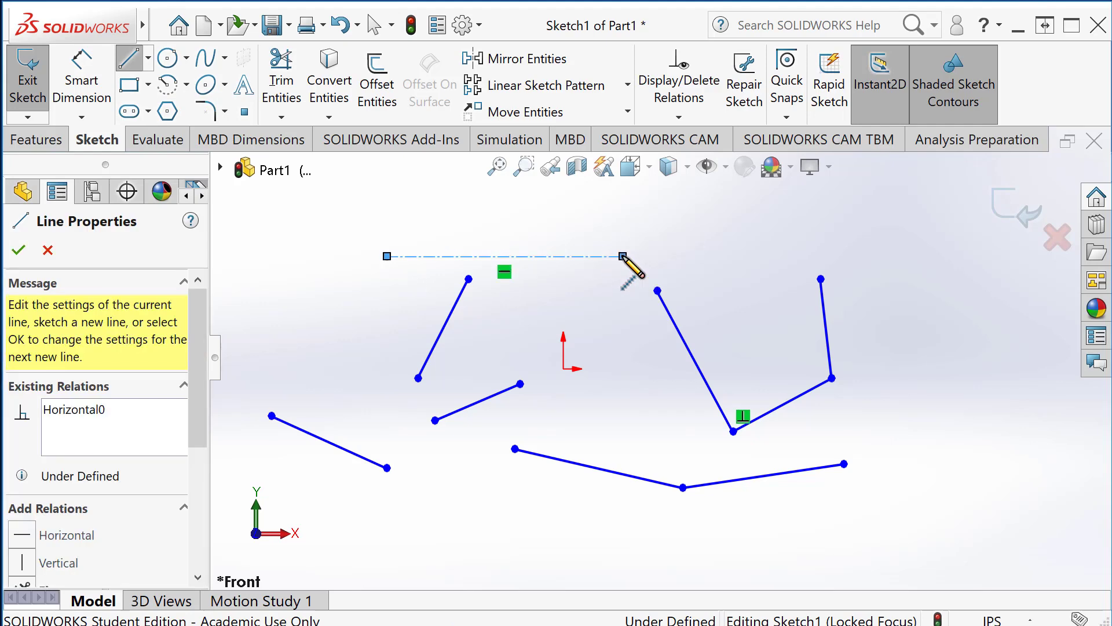
key("Escape")
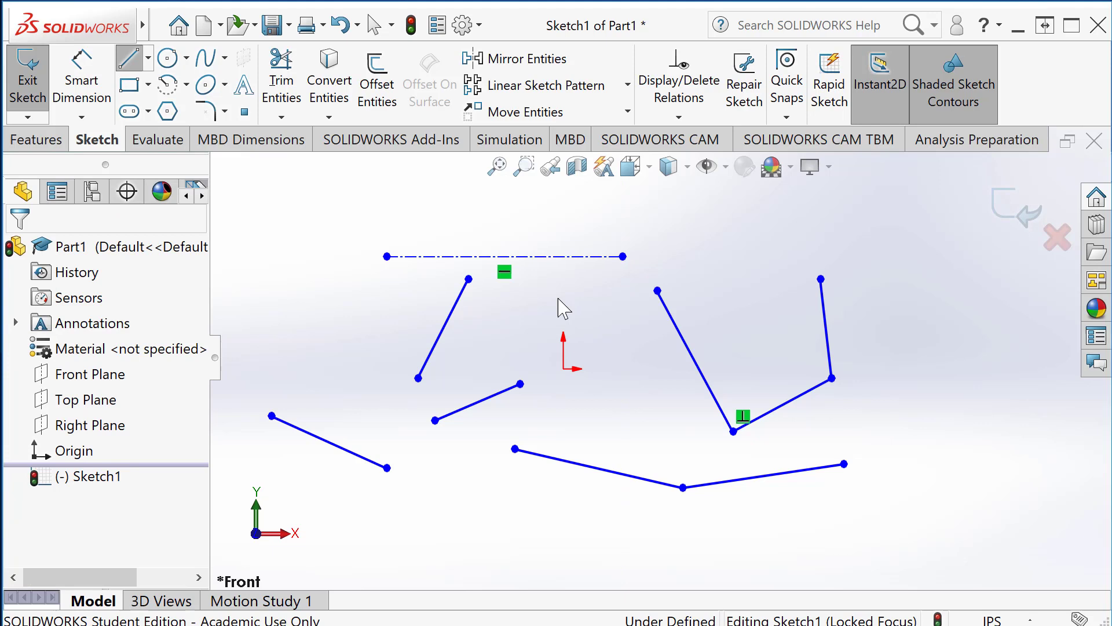
scroll(461, 253, "down", 3)
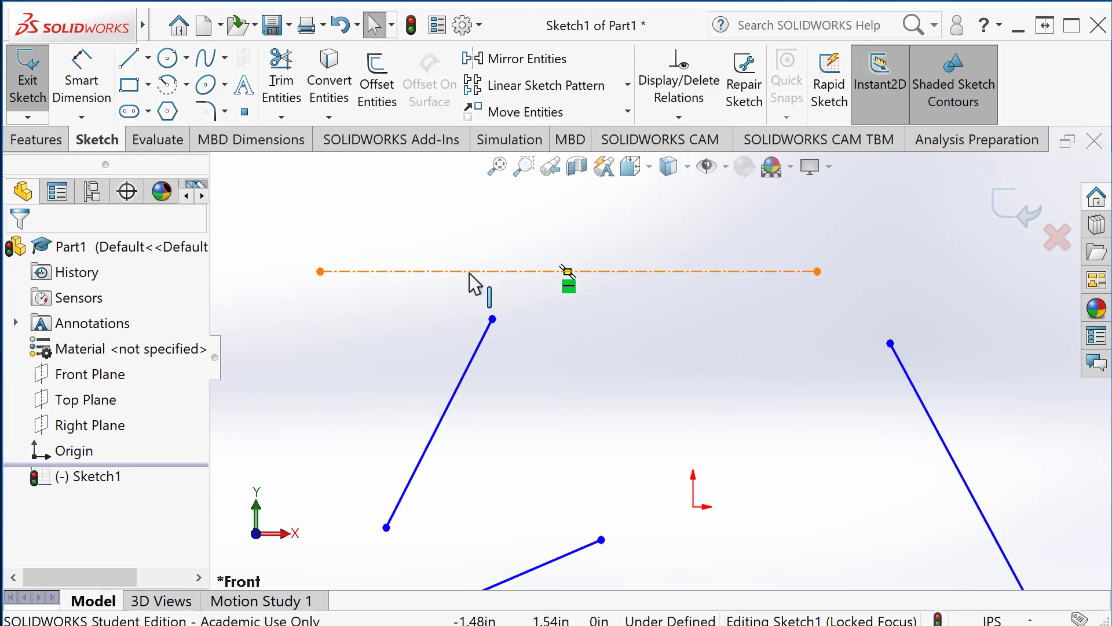
scroll(591, 323, "up", 1)
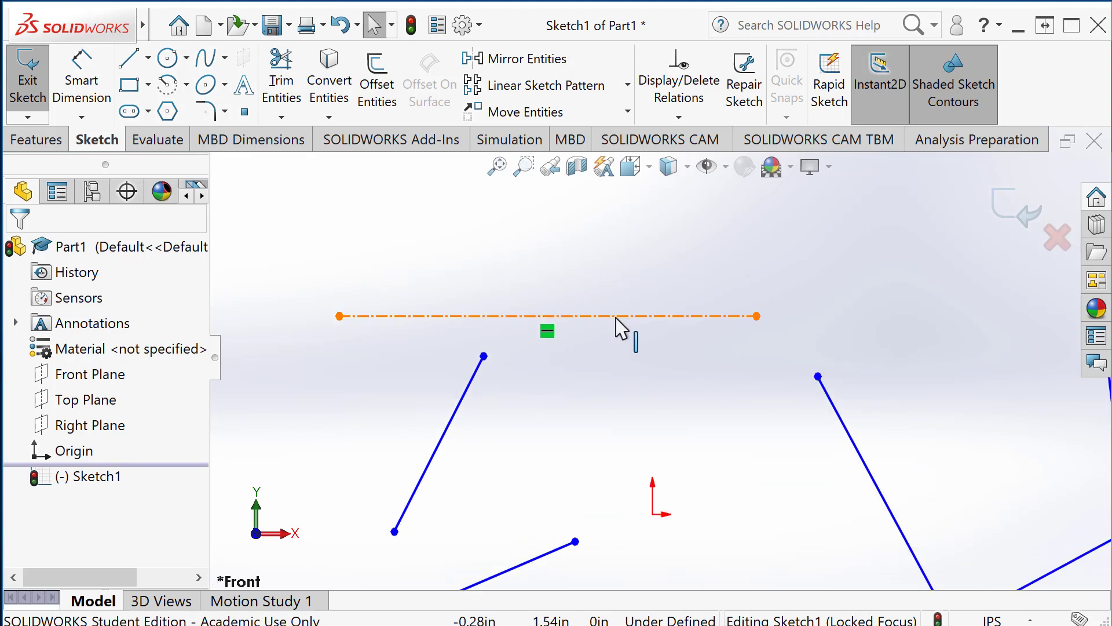
scroll(618, 385, "up", 2)
scroll(719, 487, "up", 2)
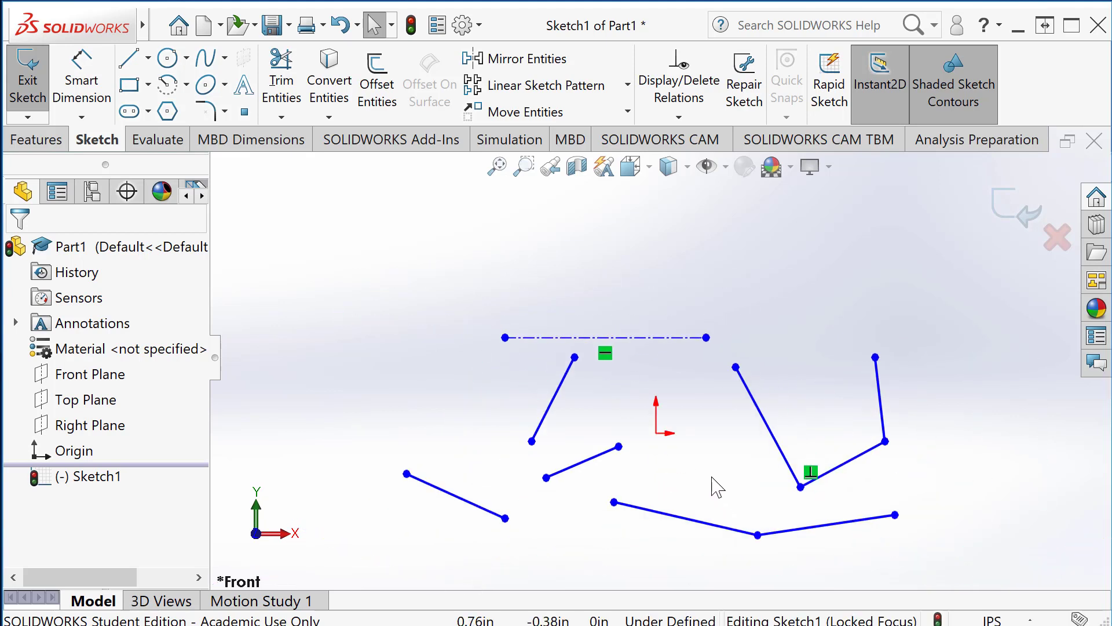
scroll(718, 504, "down", 1)
scroll(742, 476, "down", 2)
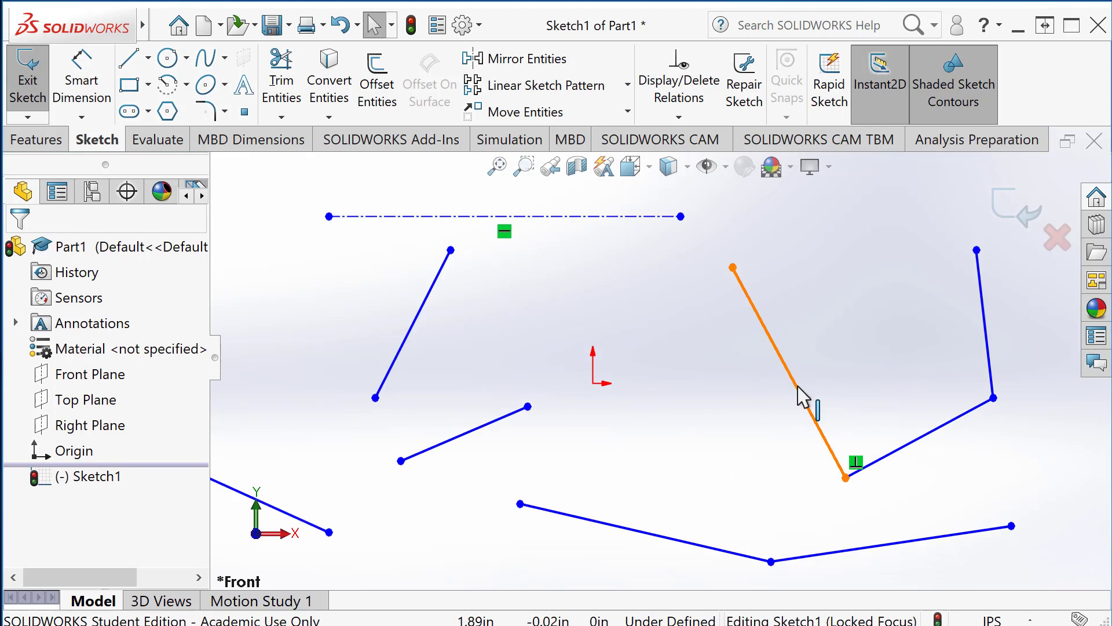
Mark the slanted line of the perpendicular pair as For construction.
left_click(804, 398)
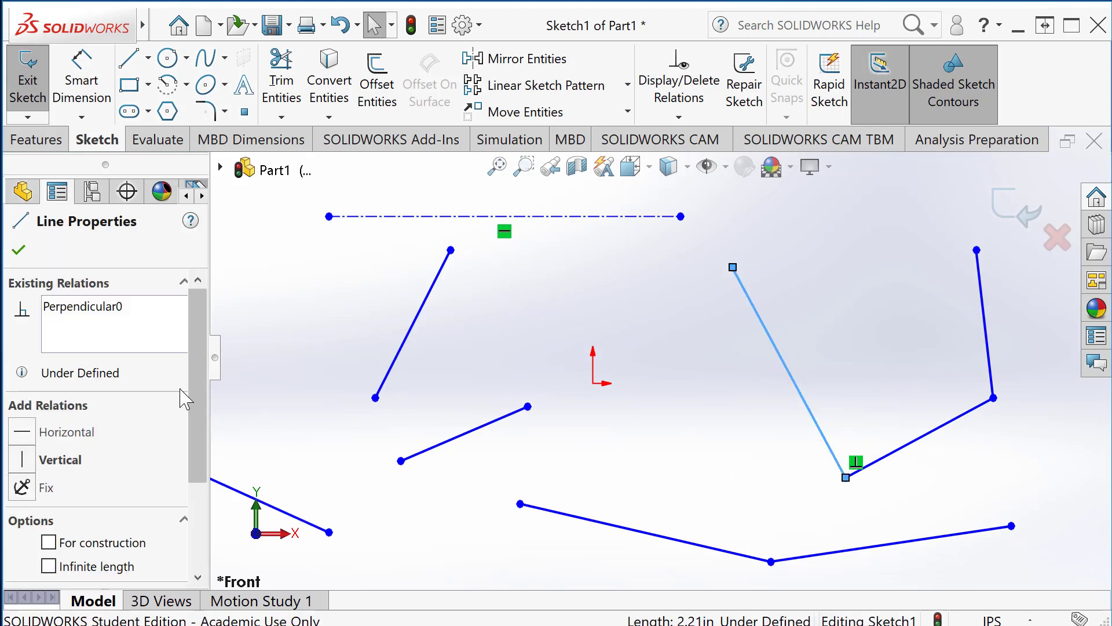
left_click_drag(197, 327, 218, 348)
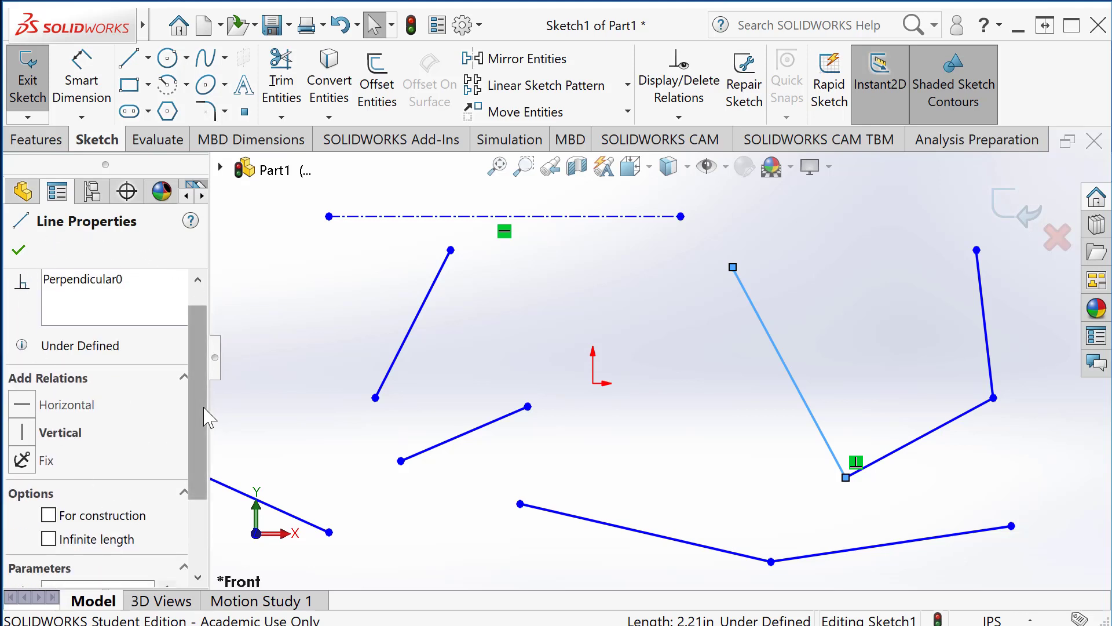
left_click_drag(195, 400, 199, 482)
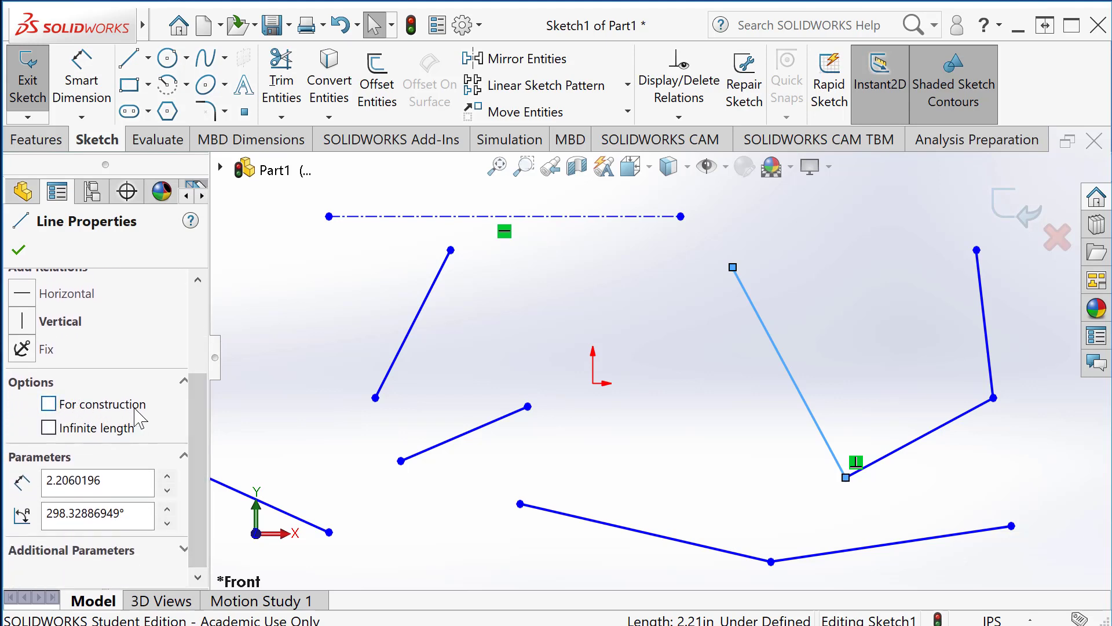
left_click(48, 403)
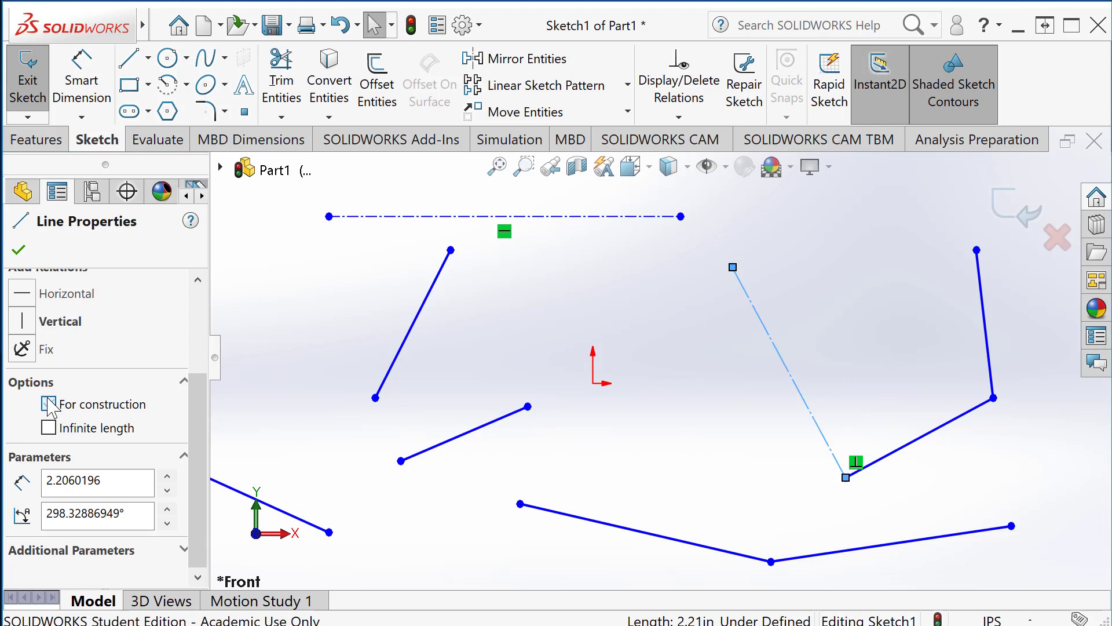
left_click(719, 379)
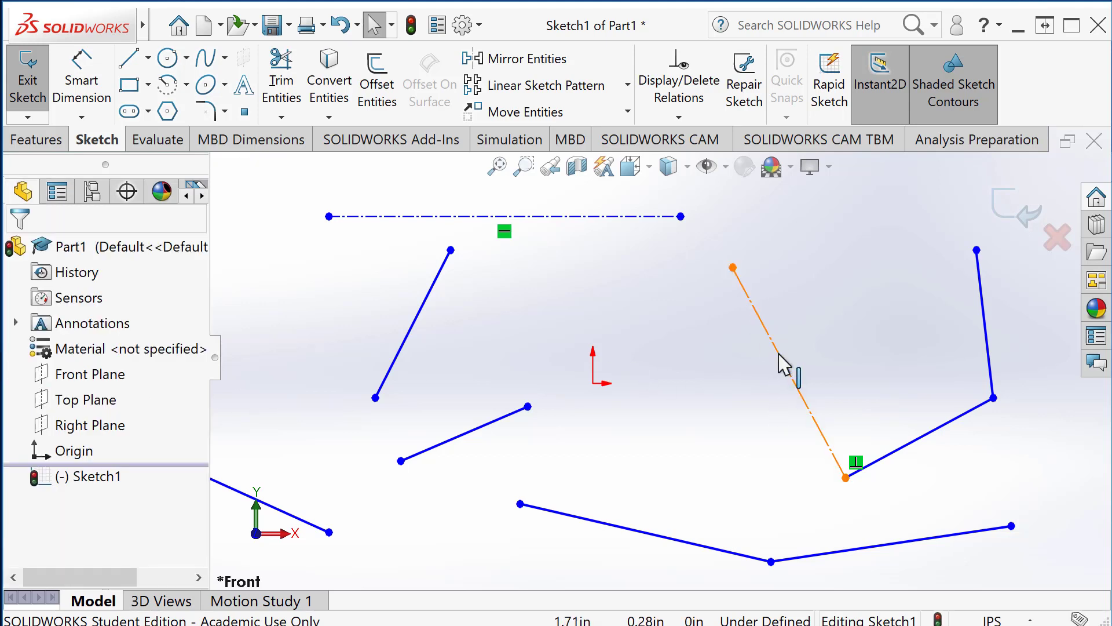
Switch that line back to regular solid geometry.
left_click(782, 368)
scroll(199, 463, "down", 3)
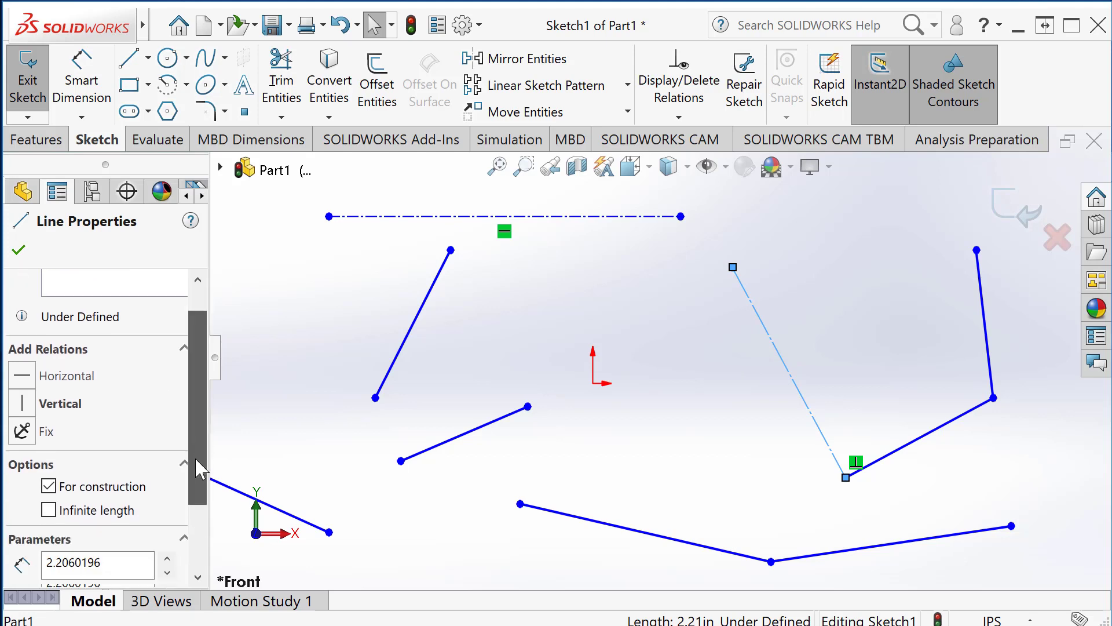
left_click(49, 451)
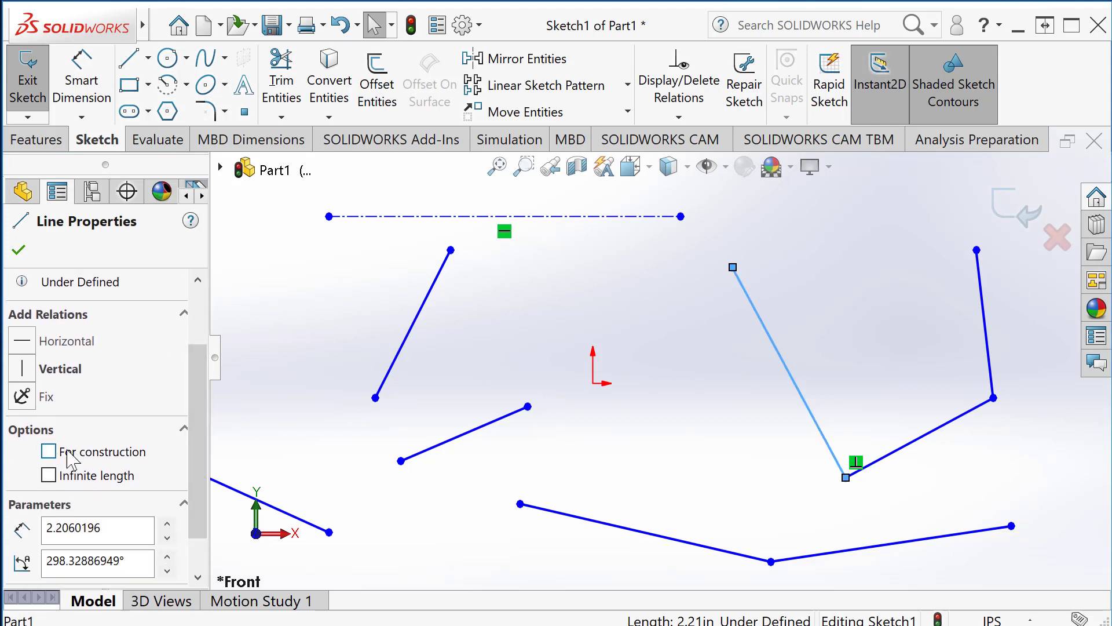
left_click(695, 397)
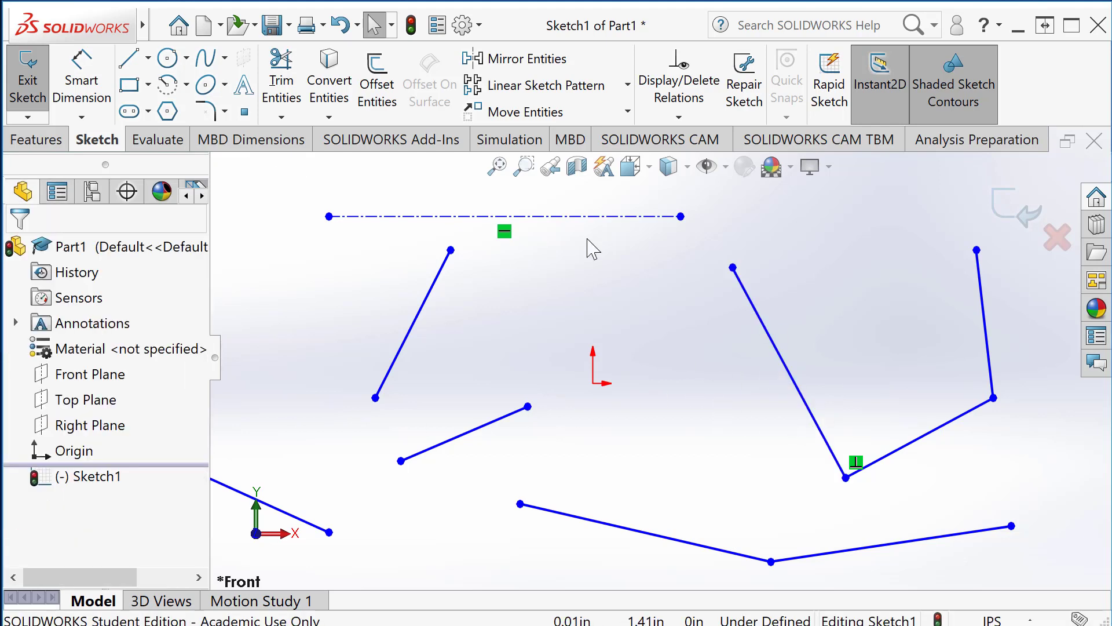
Uncheck For construction on the top horizontal line so it becomes a solid line.
left_click(429, 218)
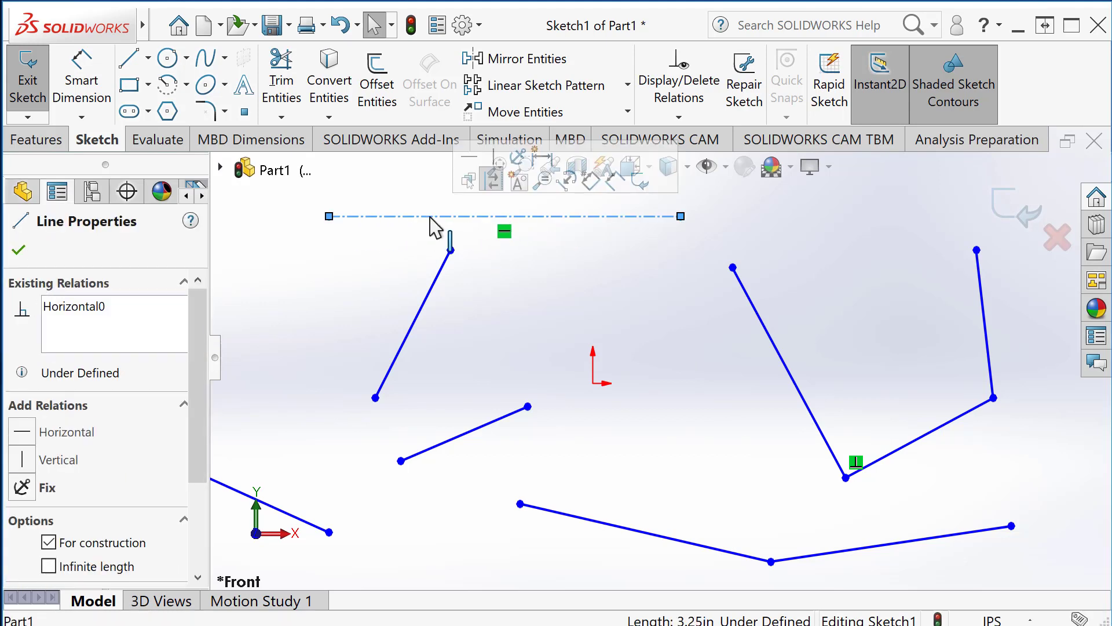
left_click_drag(197, 335, 199, 417)
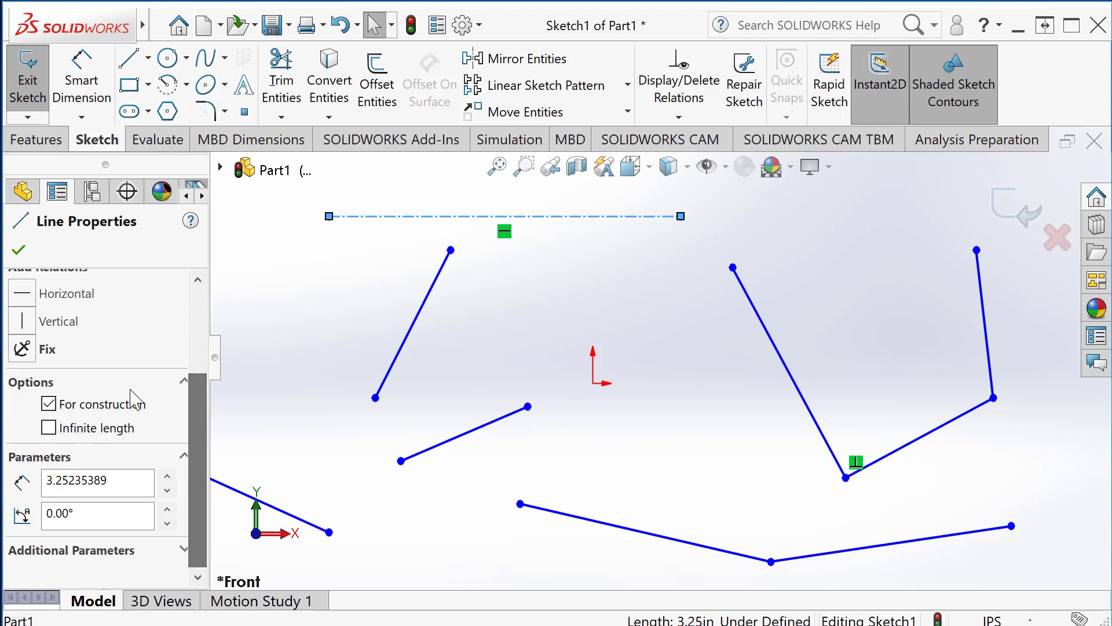
left_click(49, 404)
left_click(306, 311)
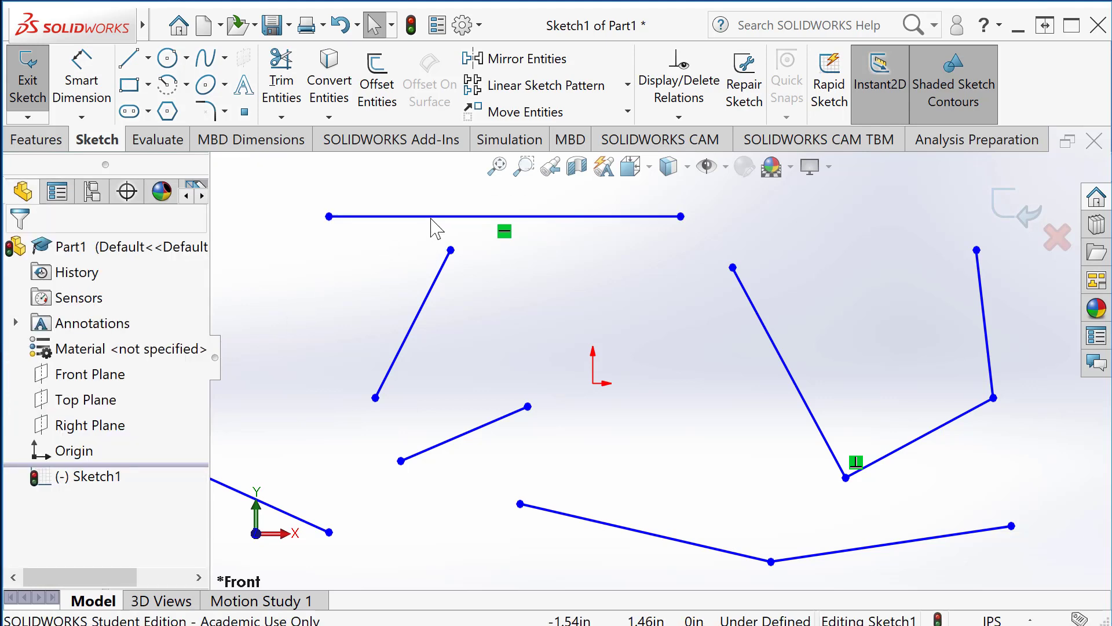
left_click(148, 58)
Draw a horizontal Midpoint Line centered above the origin, then drag its right end slightly lower.
left_click(149, 58)
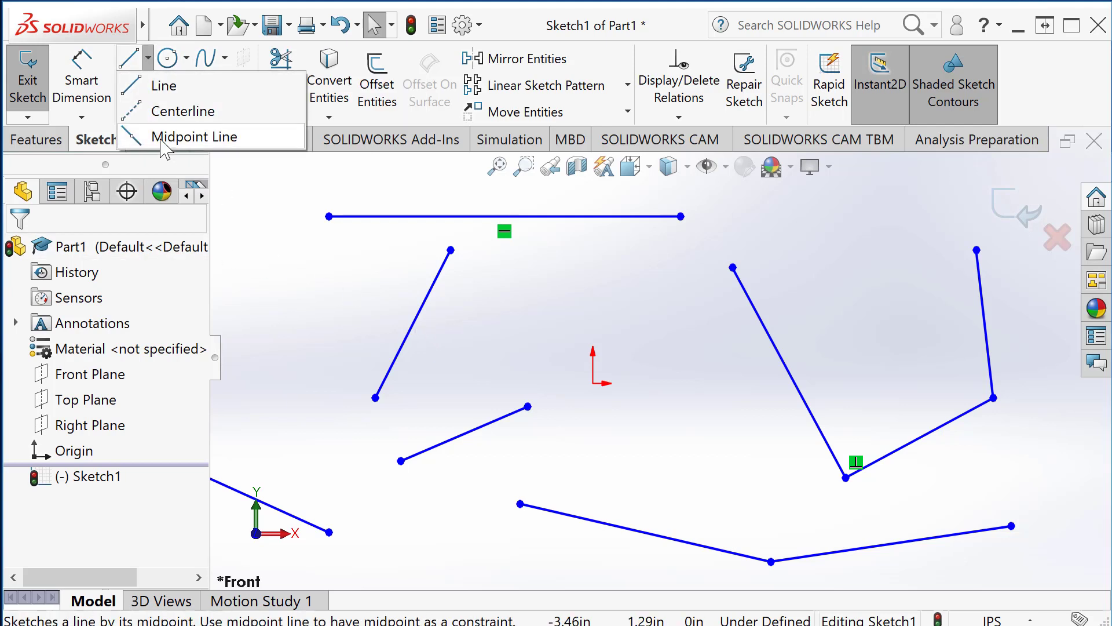
left_click(191, 138)
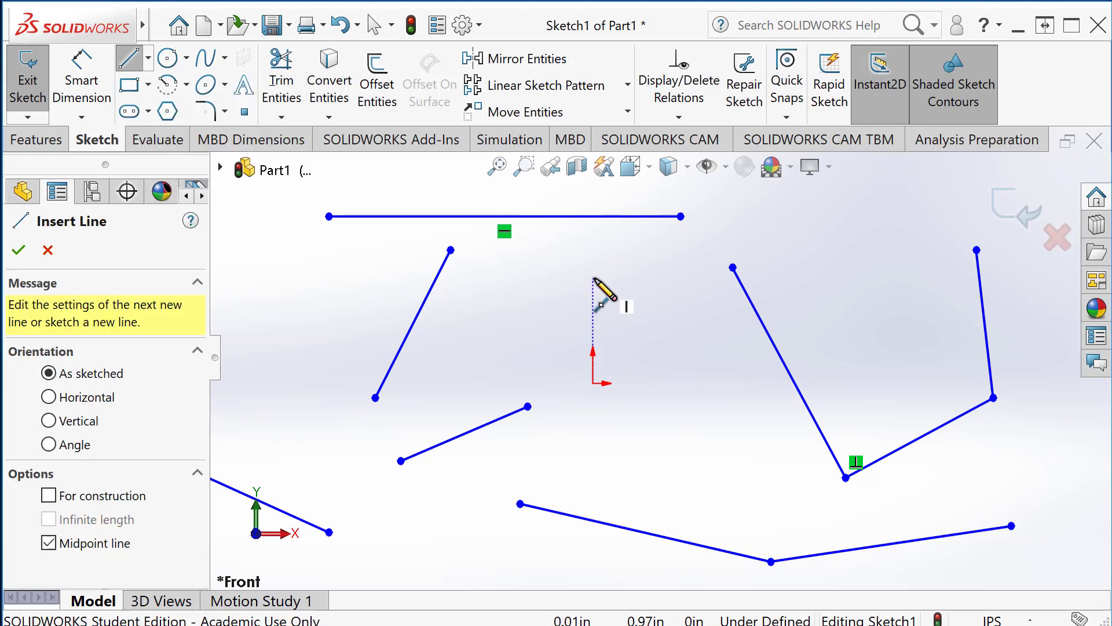
left_click(593, 278)
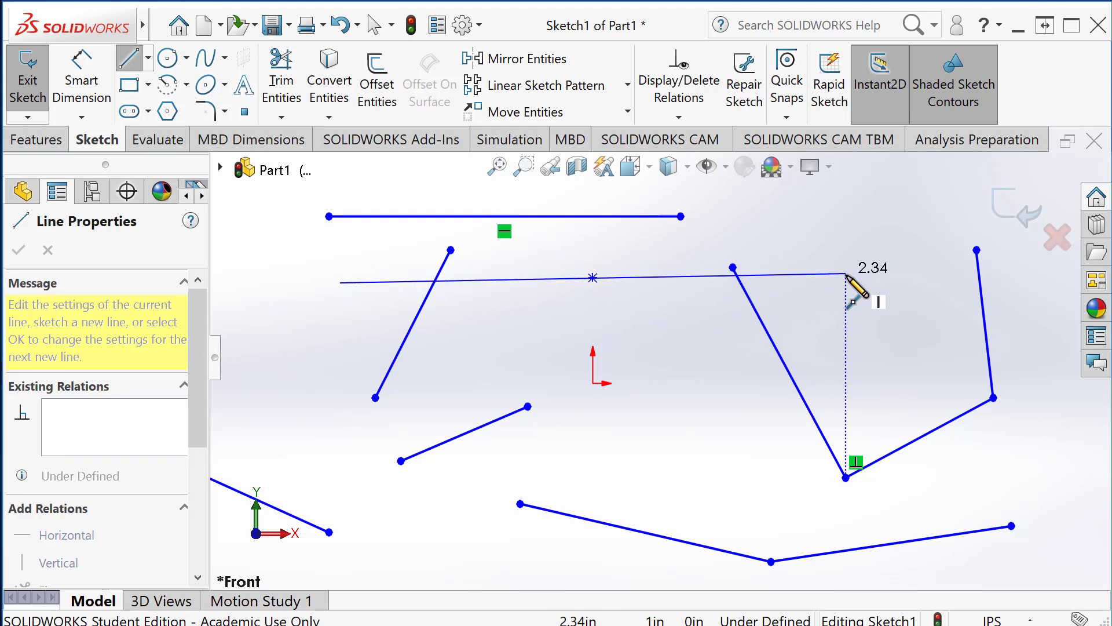
left_click(846, 276)
key("Escape")
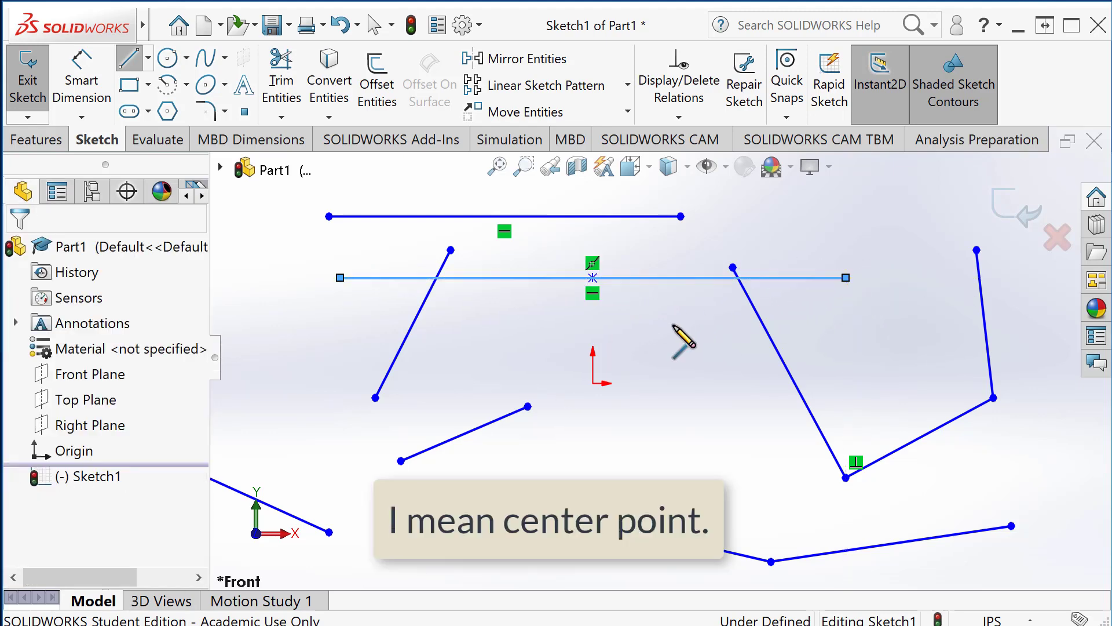
key("Escape")
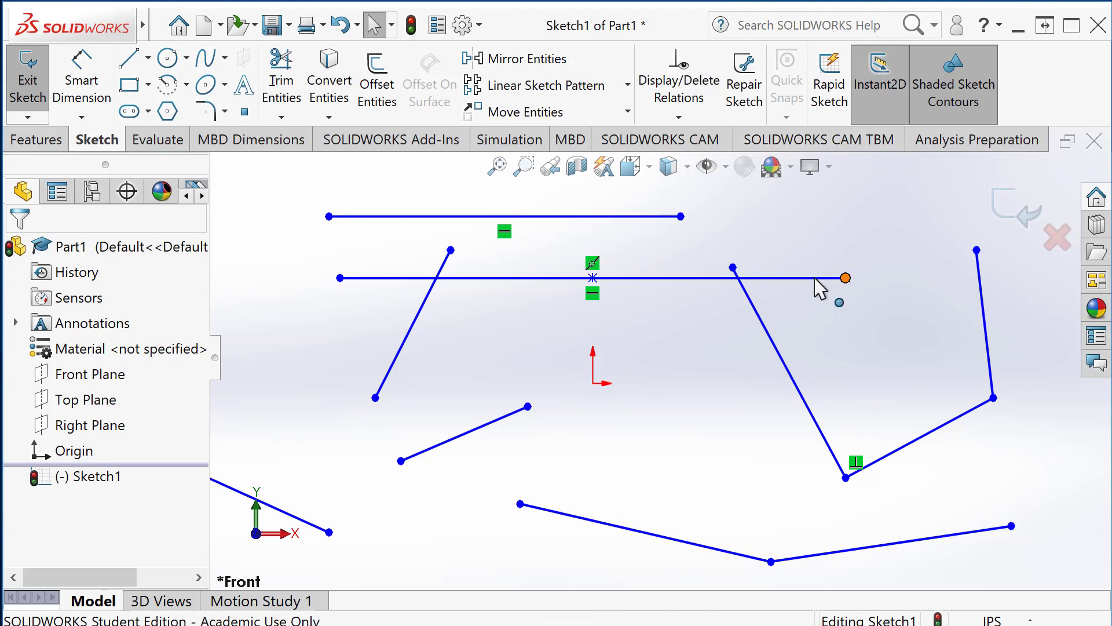
left_click_drag(845, 277, 865, 298)
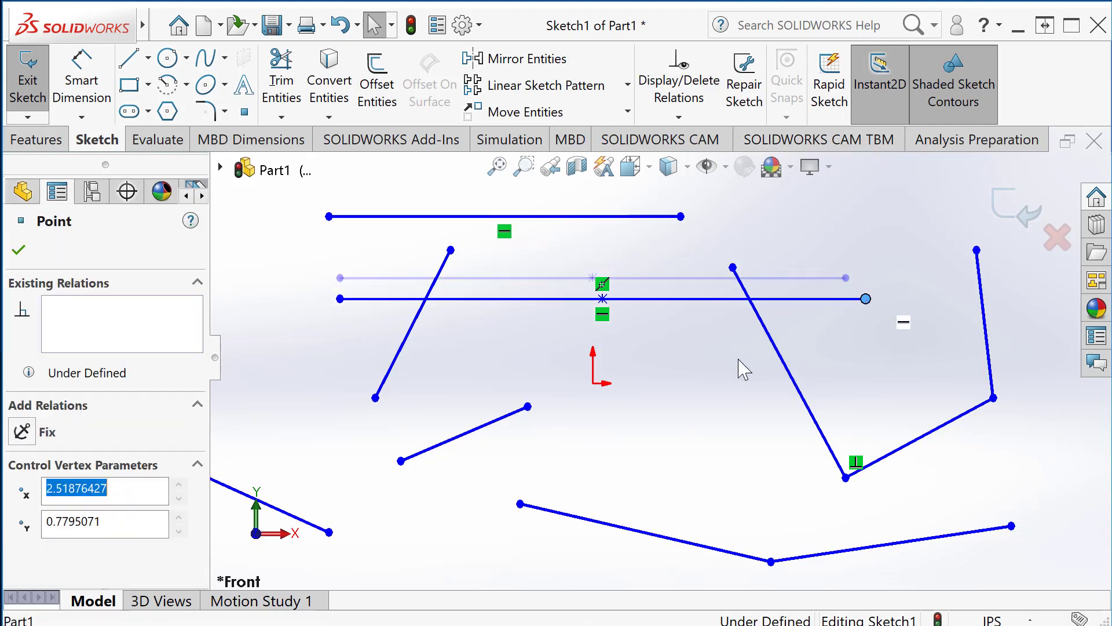
left_click(676, 442)
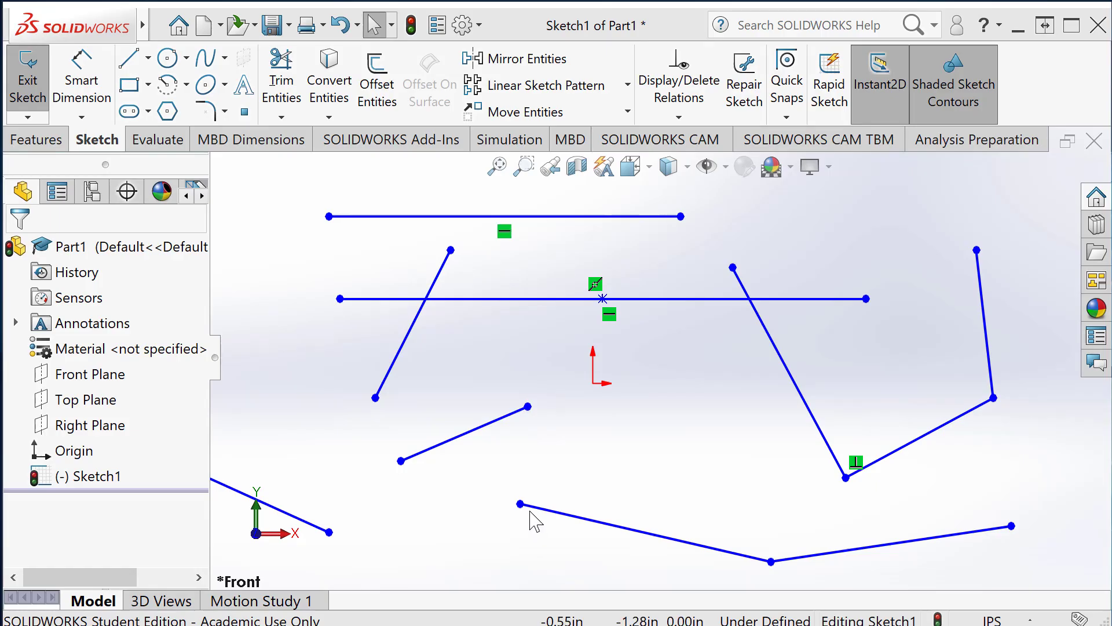
left_click(505, 428)
scroll(145, 405, "down", 3)
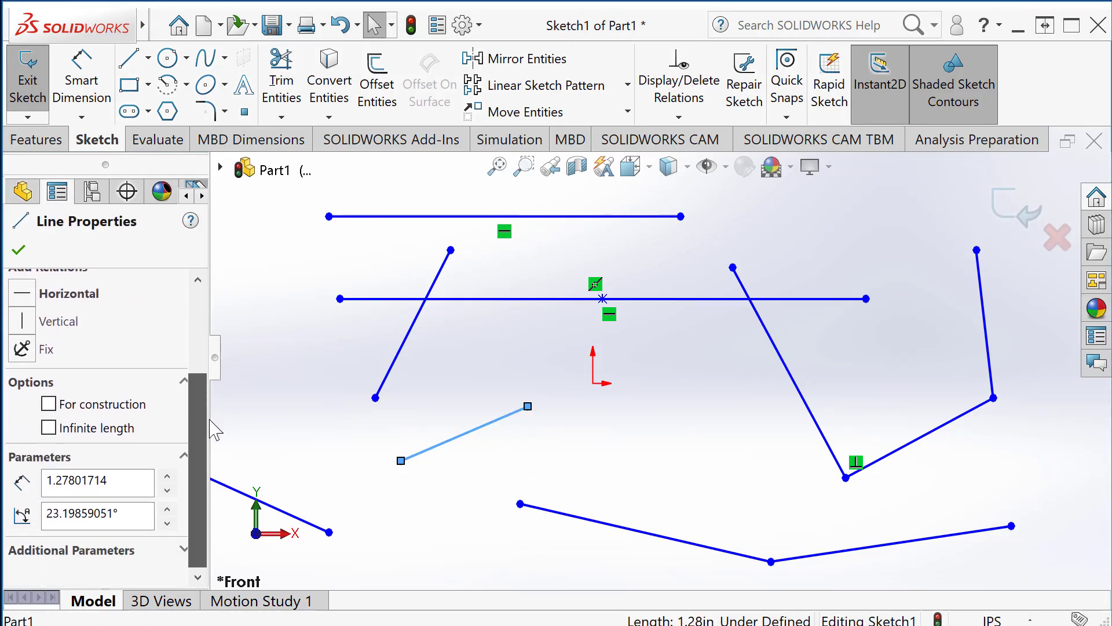
left_click(49, 429)
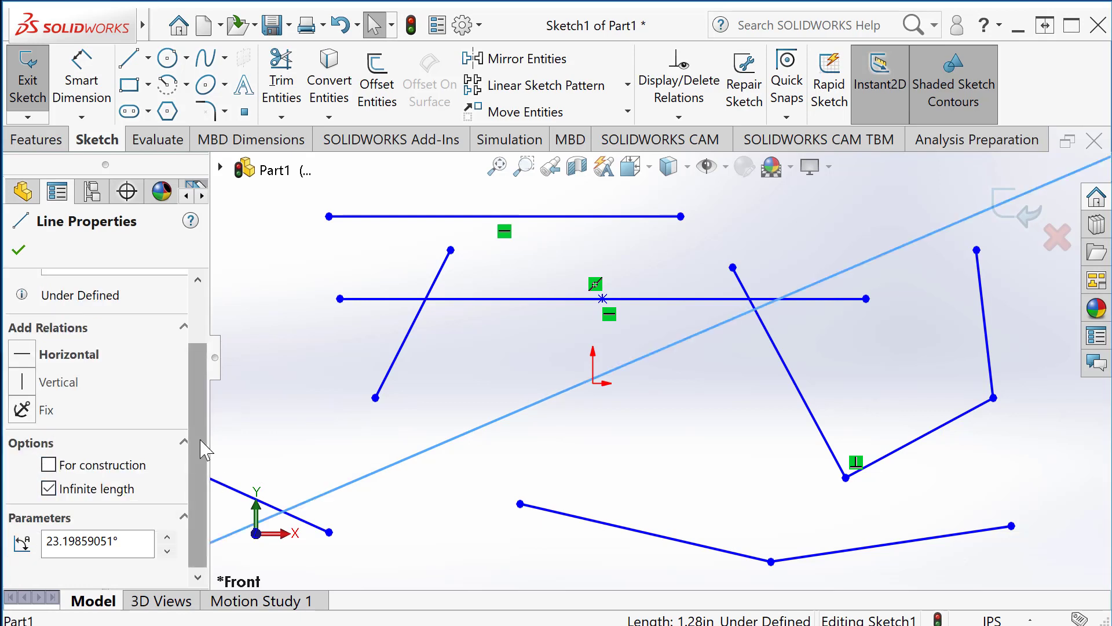
left_click(81, 465)
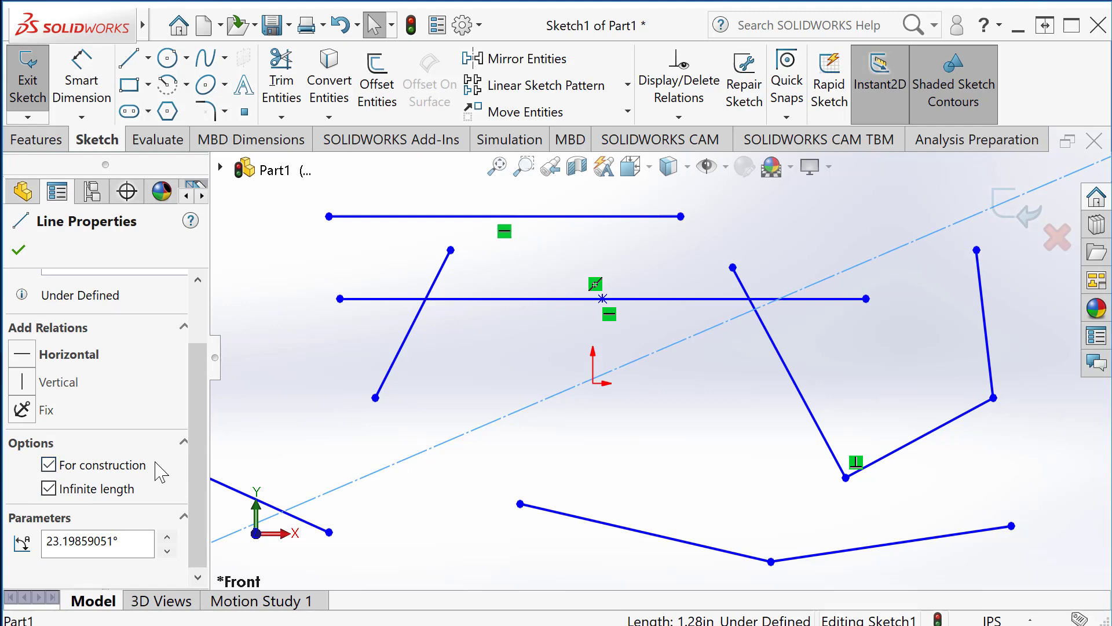
left_click(83, 470)
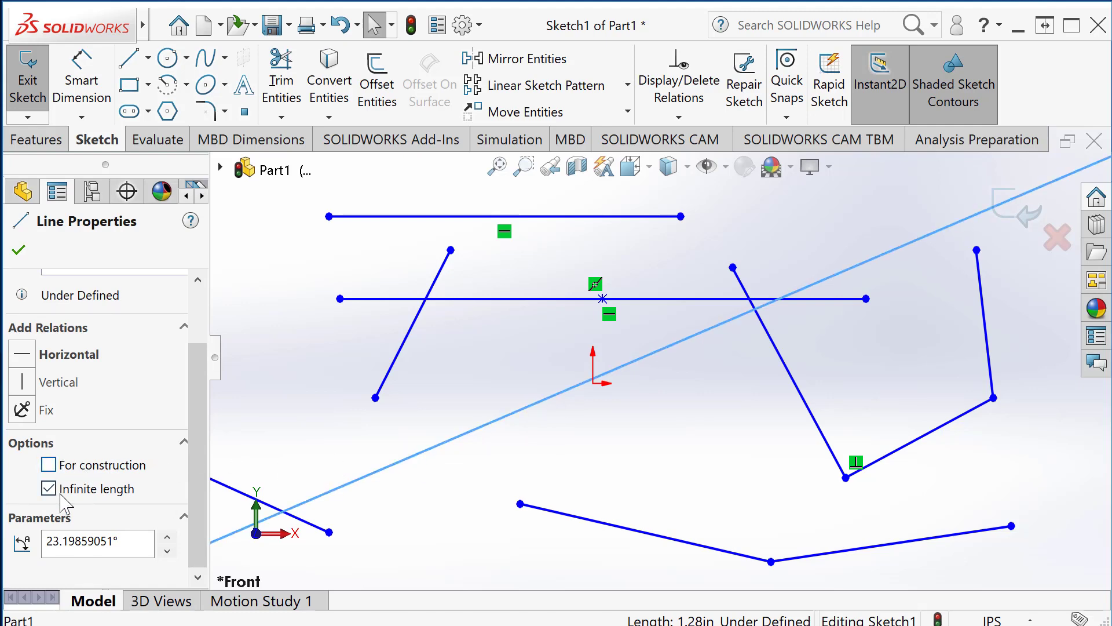
left_click(64, 492)
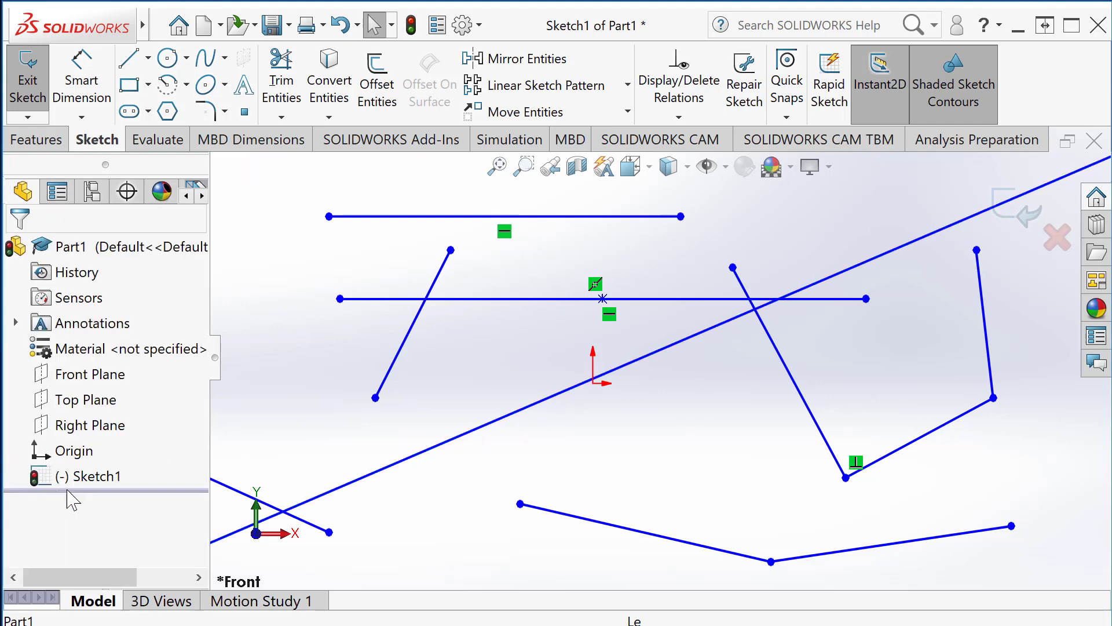
left_click(406, 490)
left_click(447, 444)
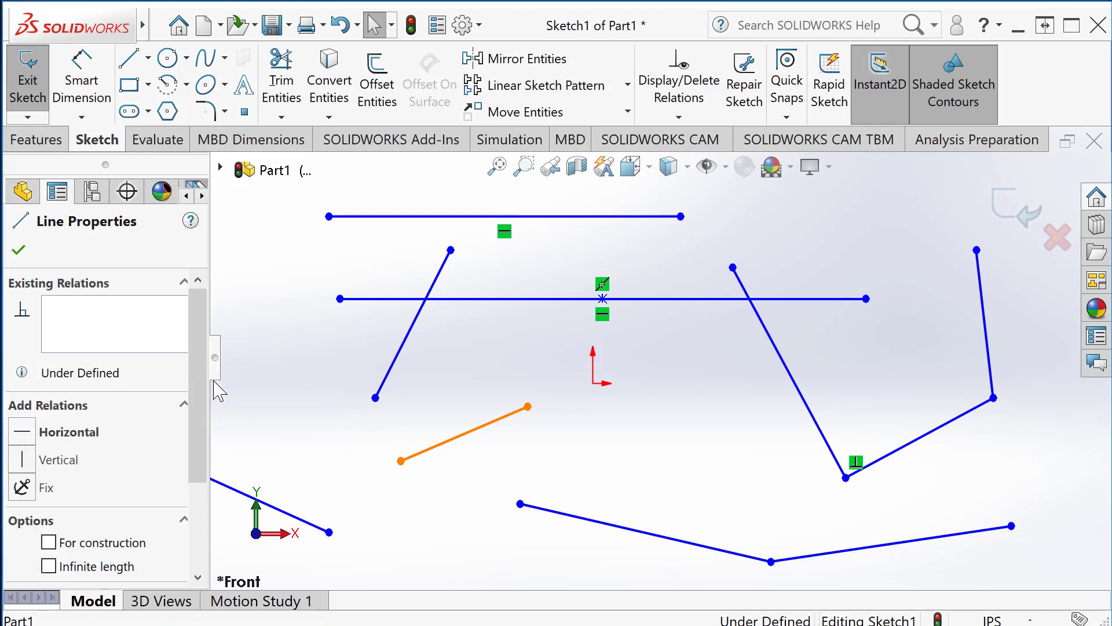
Set the short lower-left line's length to 2.00 in Line Properties.
left_click_drag(193, 398, 192, 450)
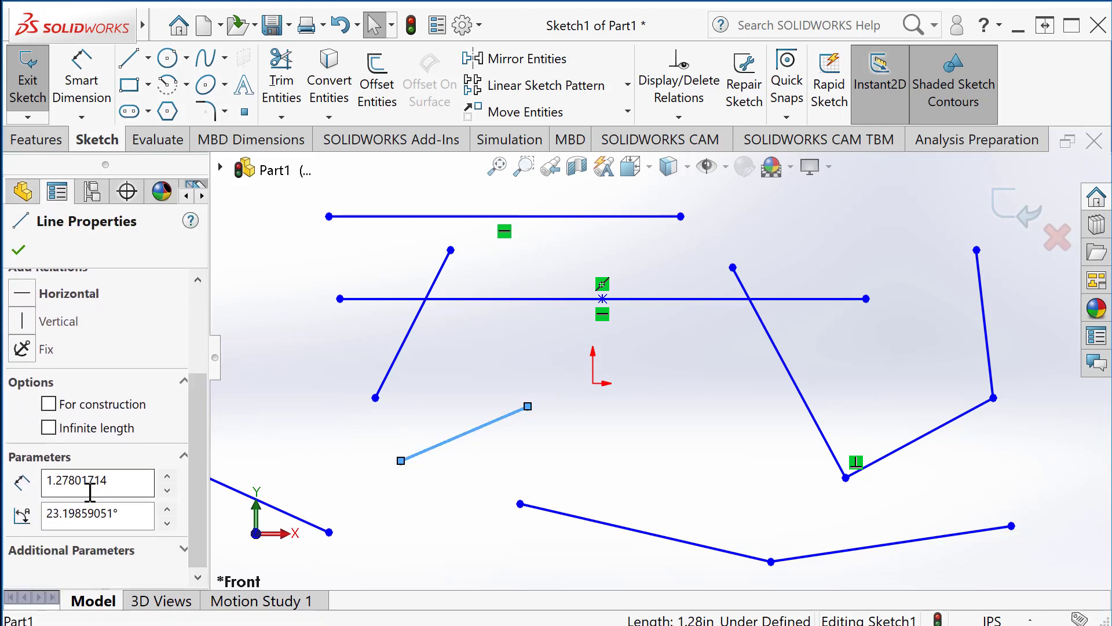
left_click_drag(116, 484, 42, 482)
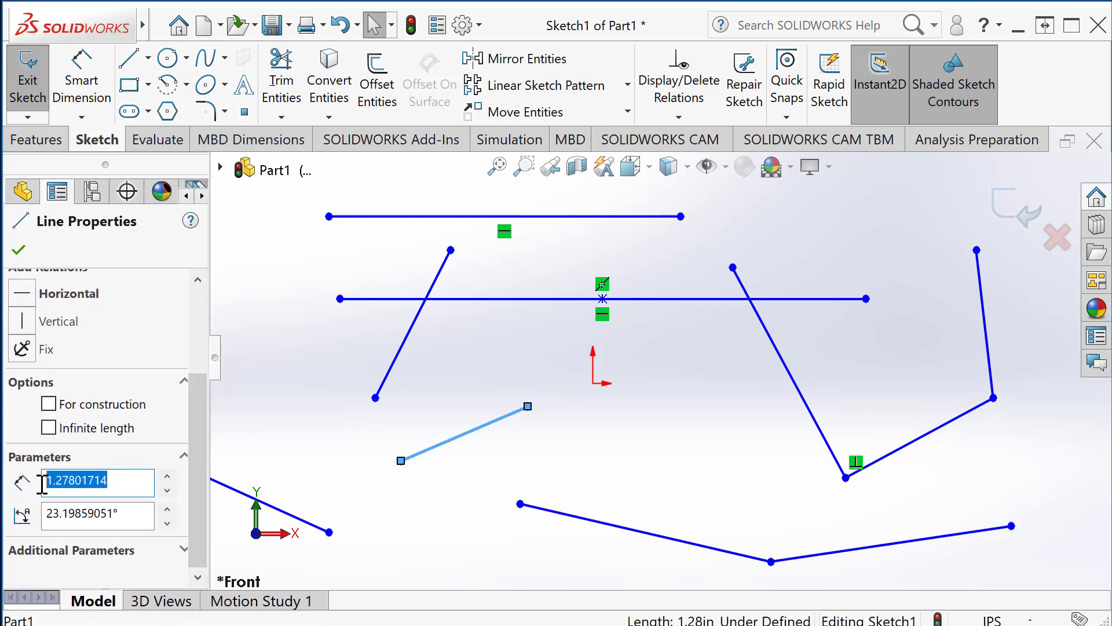
left_click_drag(129, 514, 51, 514)
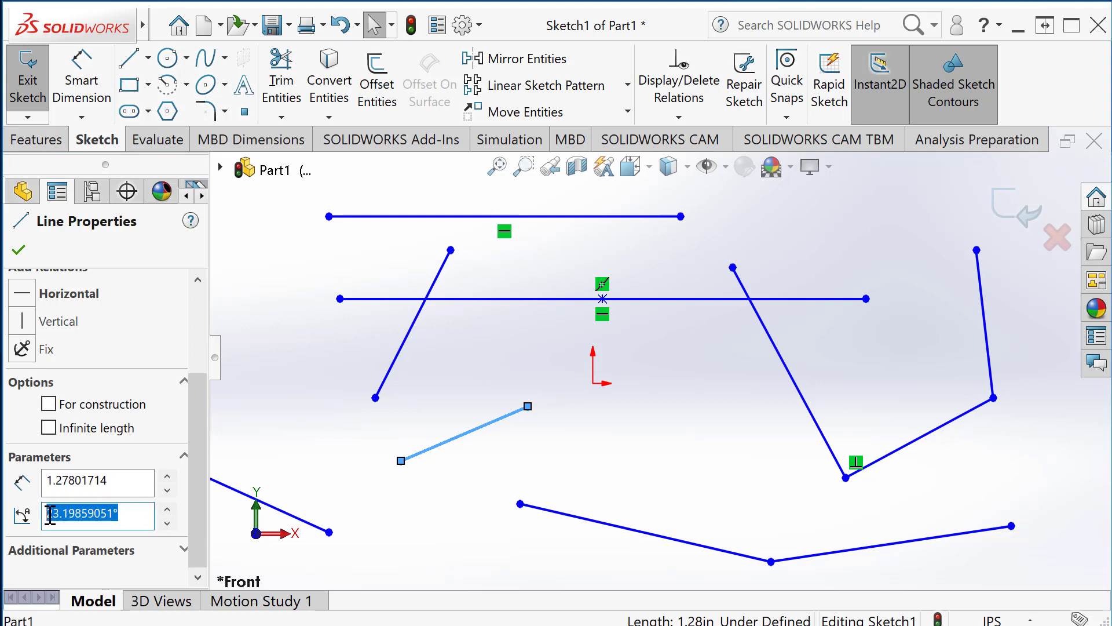
left_click(116, 485)
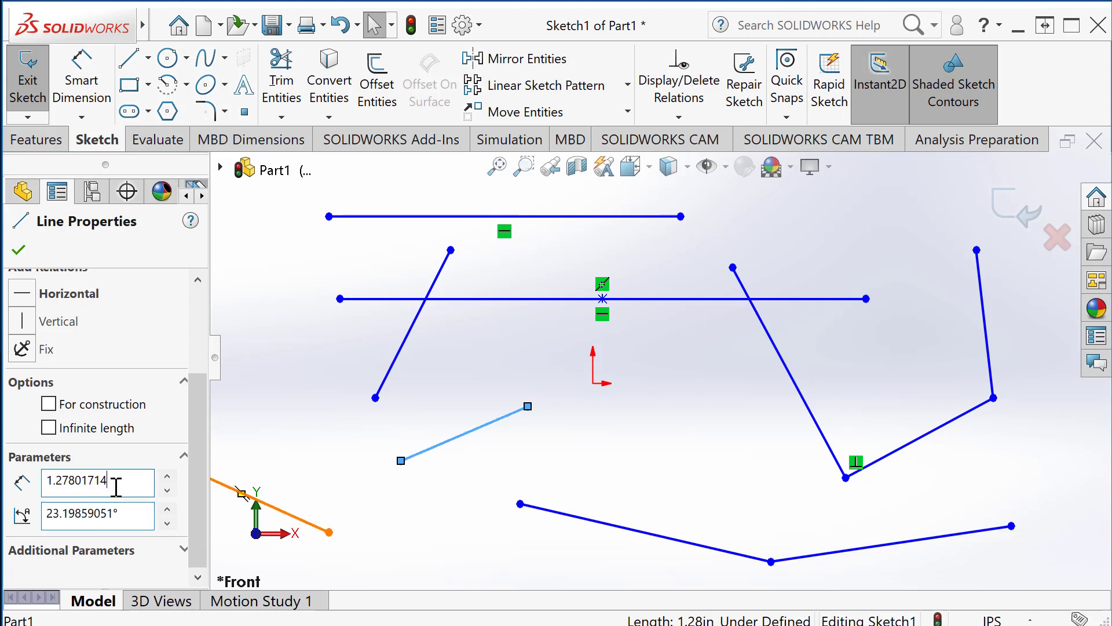
left_click_drag(103, 487, 34, 485)
type("2")
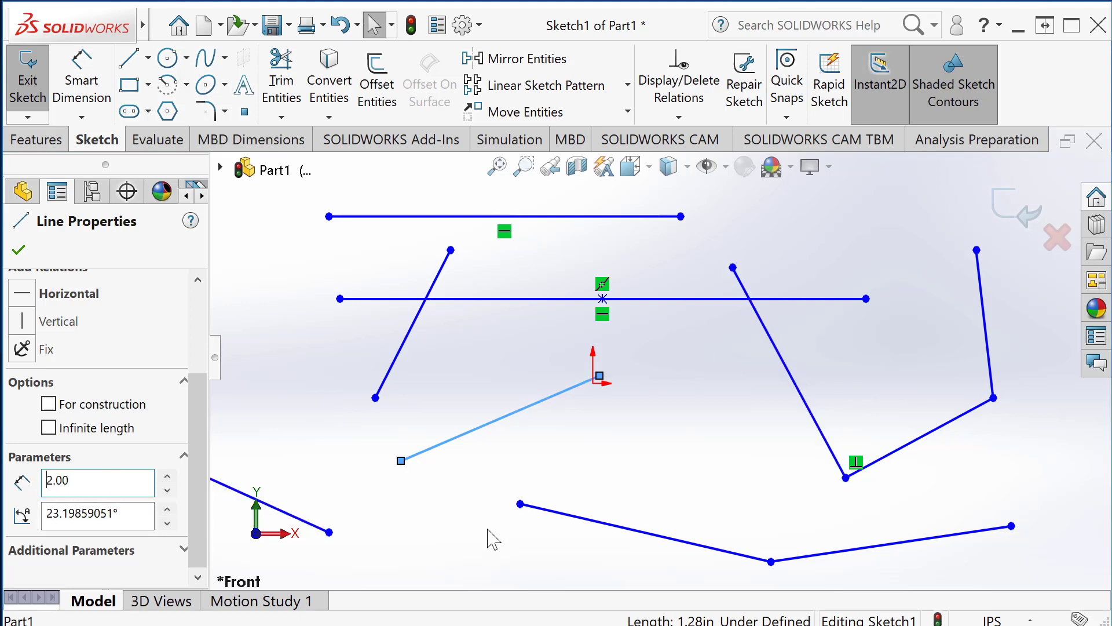
left_click(486, 478)
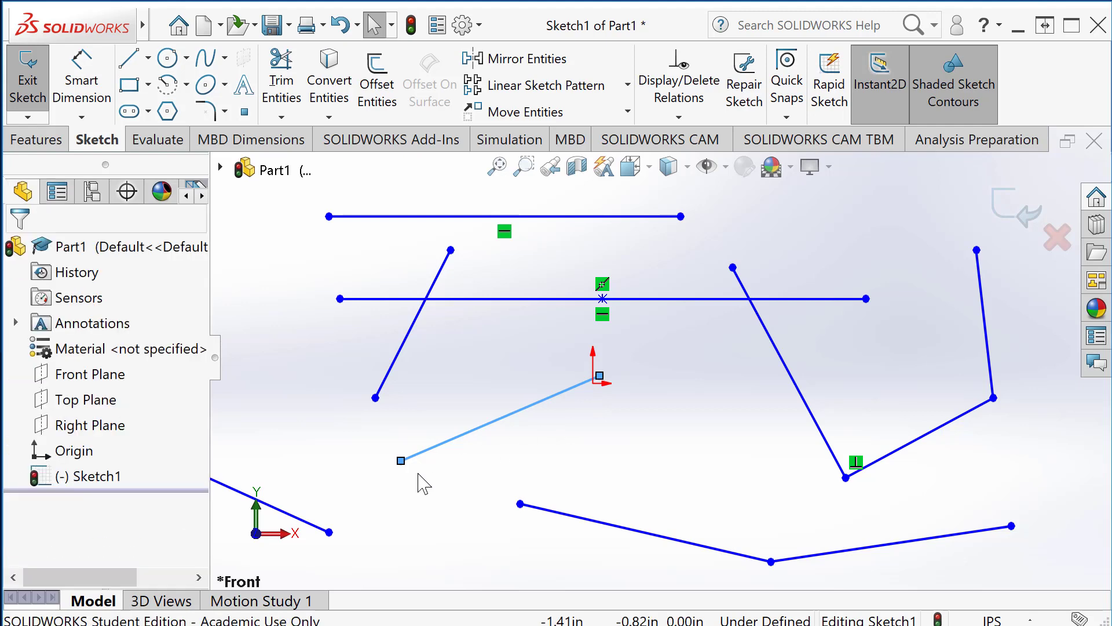
Drag the line's lower endpoint up-left, then back down-right near x -1.50, y -0.80.
left_click_drag(401, 461, 371, 447)
left_click(427, 497)
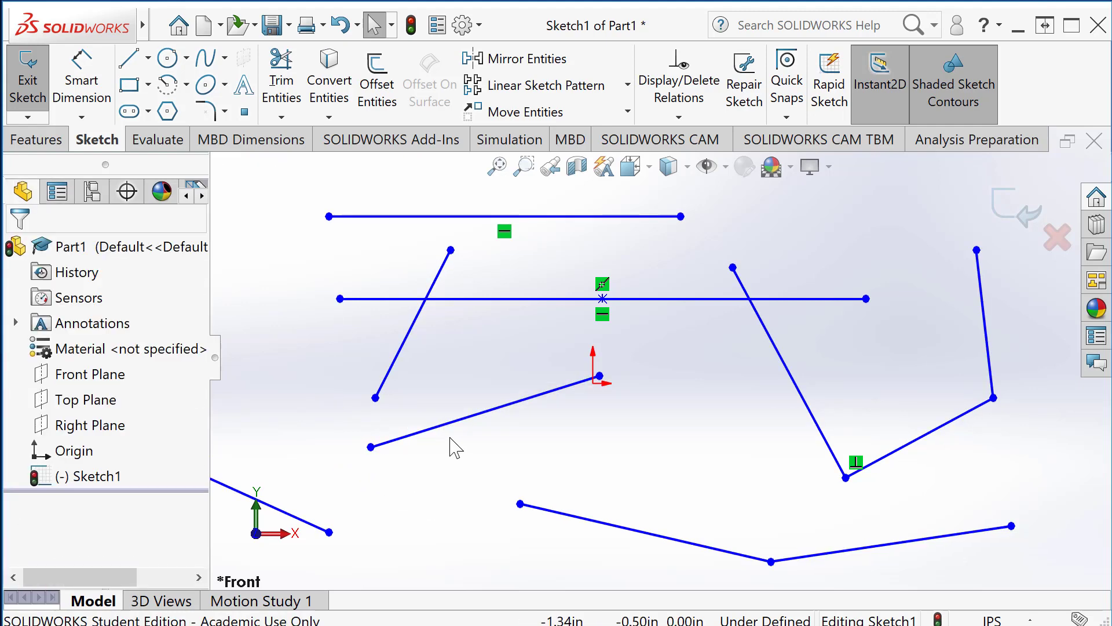
left_click_drag(372, 448, 431, 469)
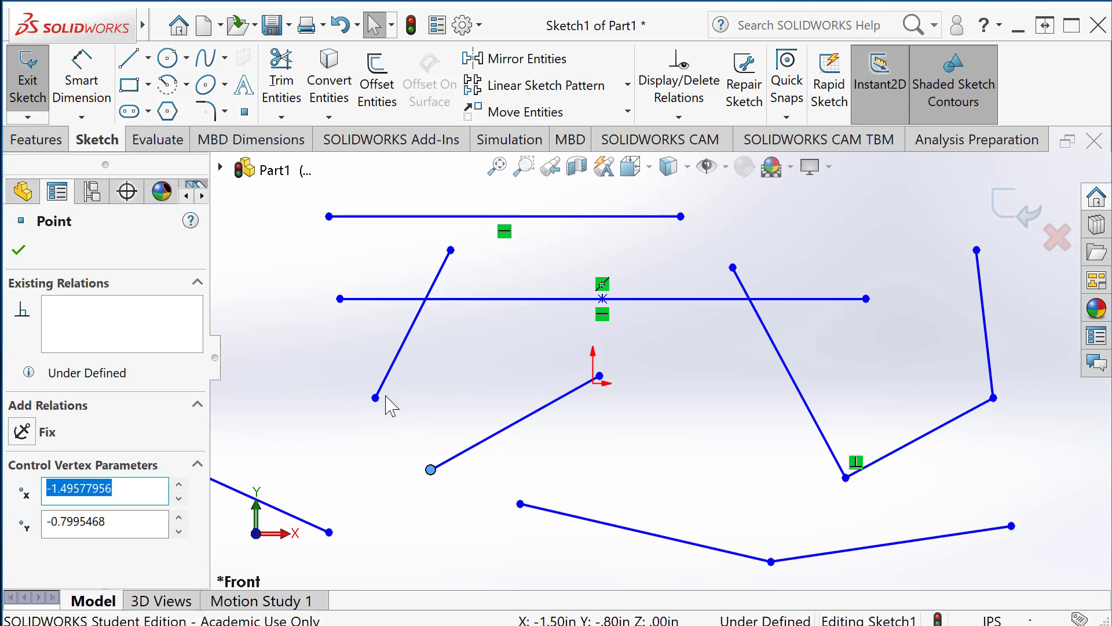
left_click(457, 423)
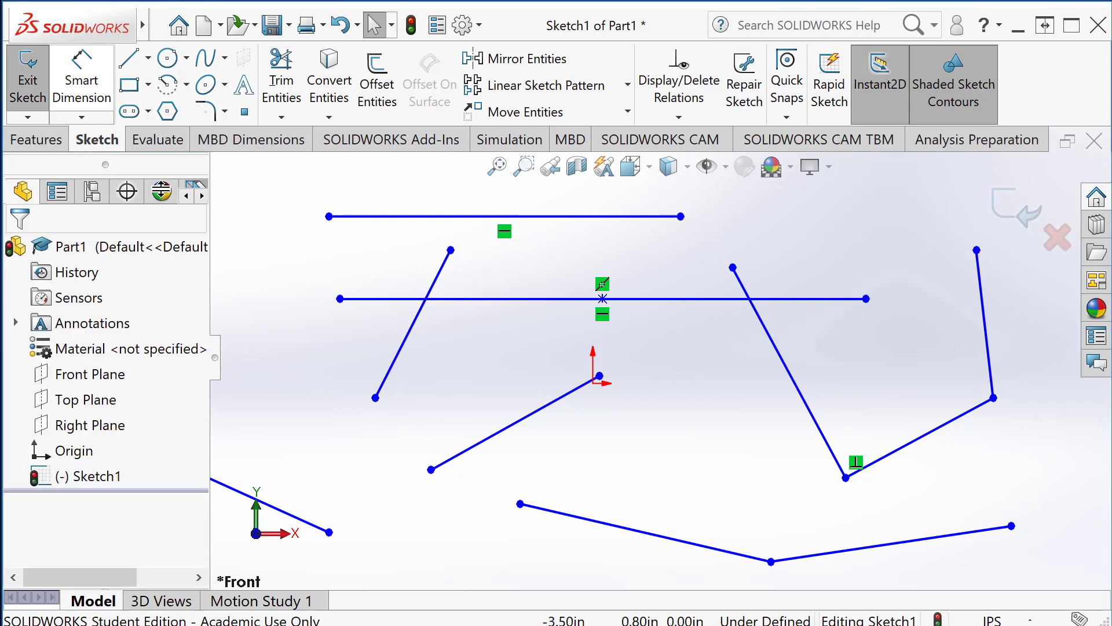